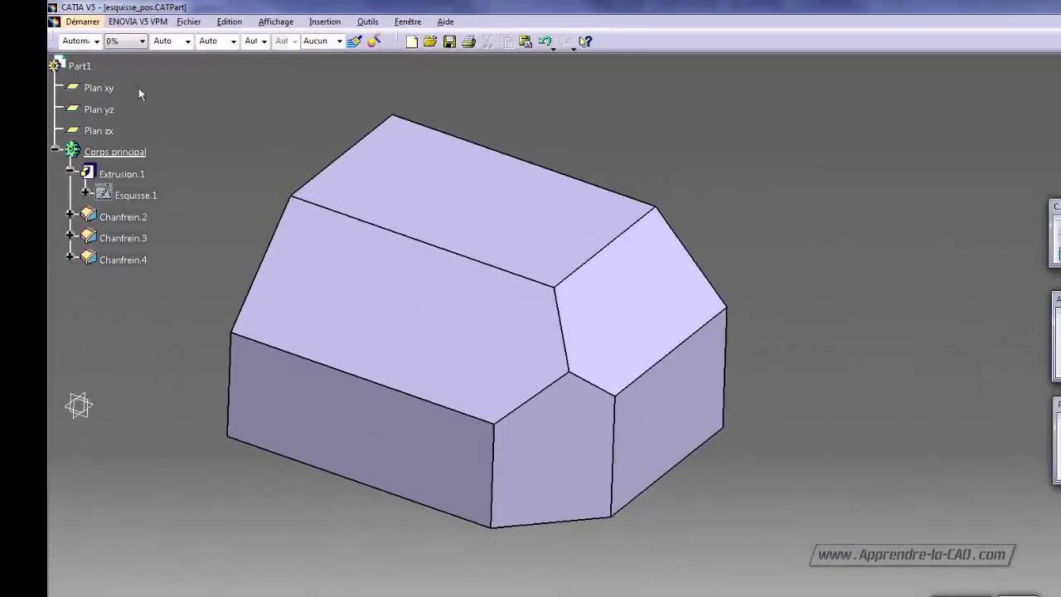
left_click(132, 106)
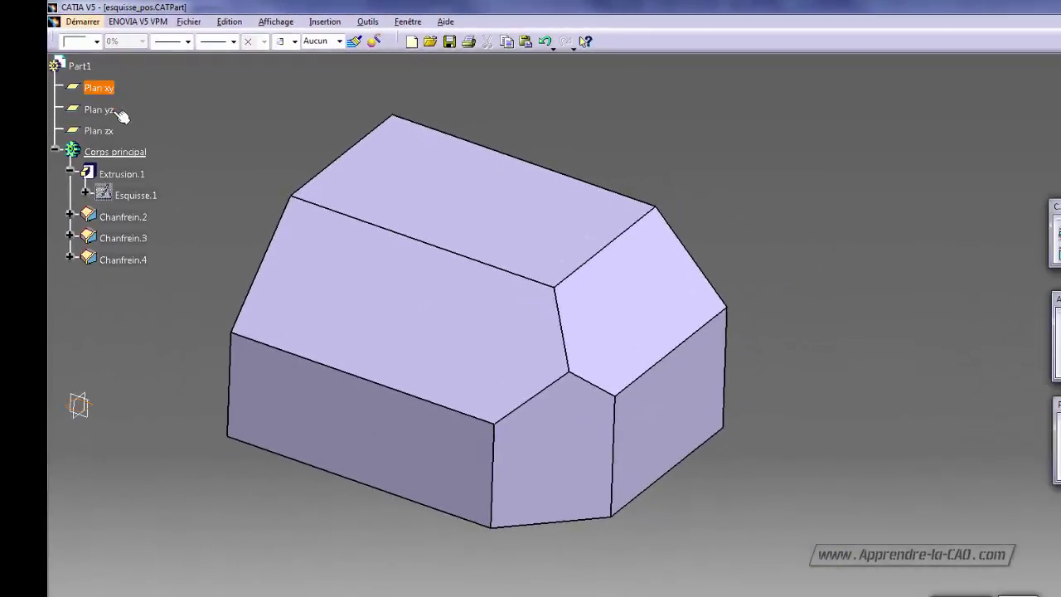
left_click(180, 114)
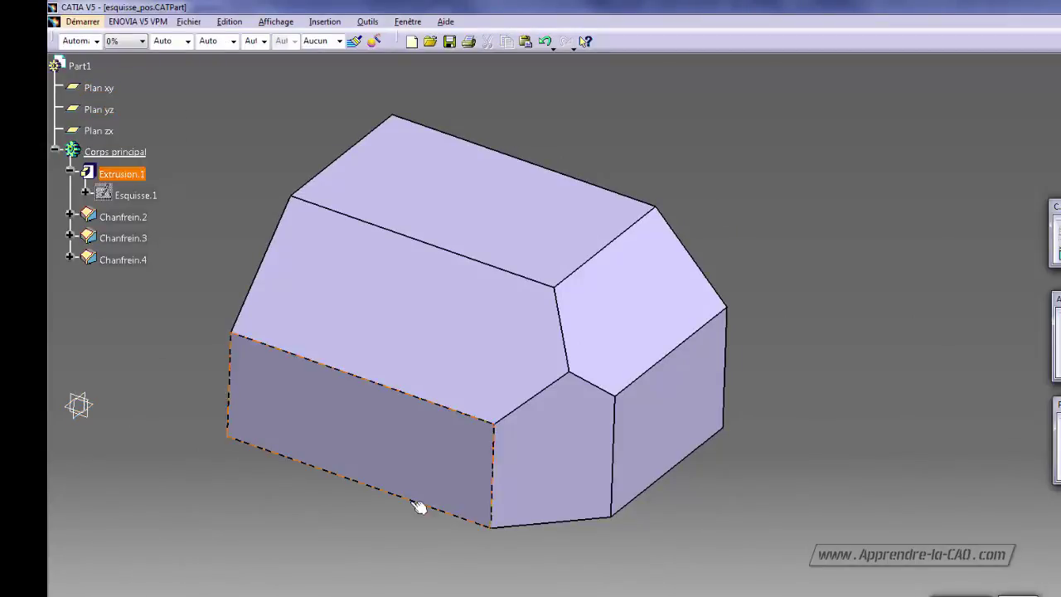
left_click(418, 473)
left_click(499, 207)
left_click(685, 166)
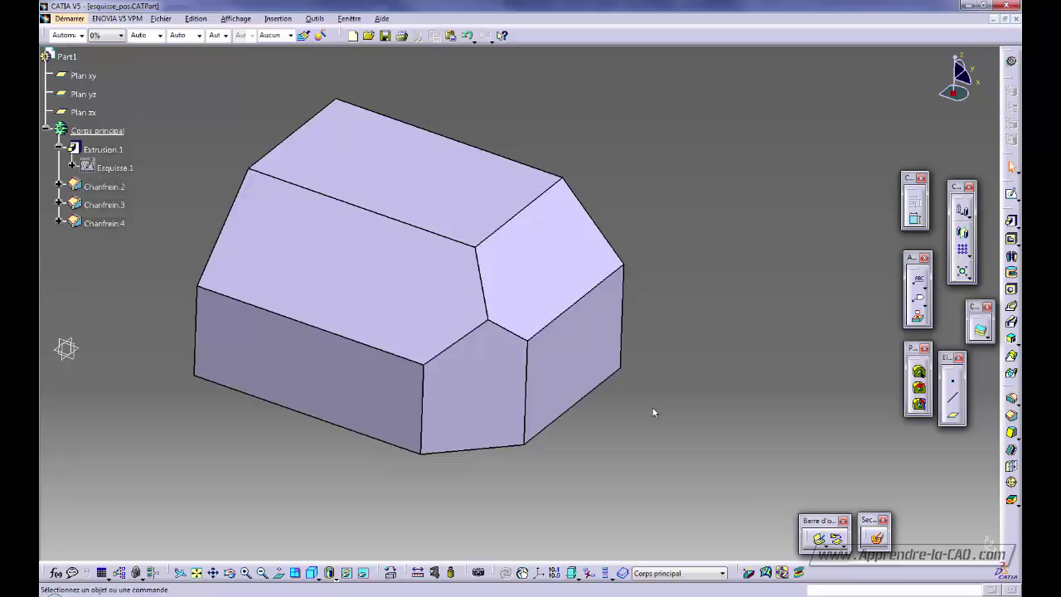
left_click(537, 284)
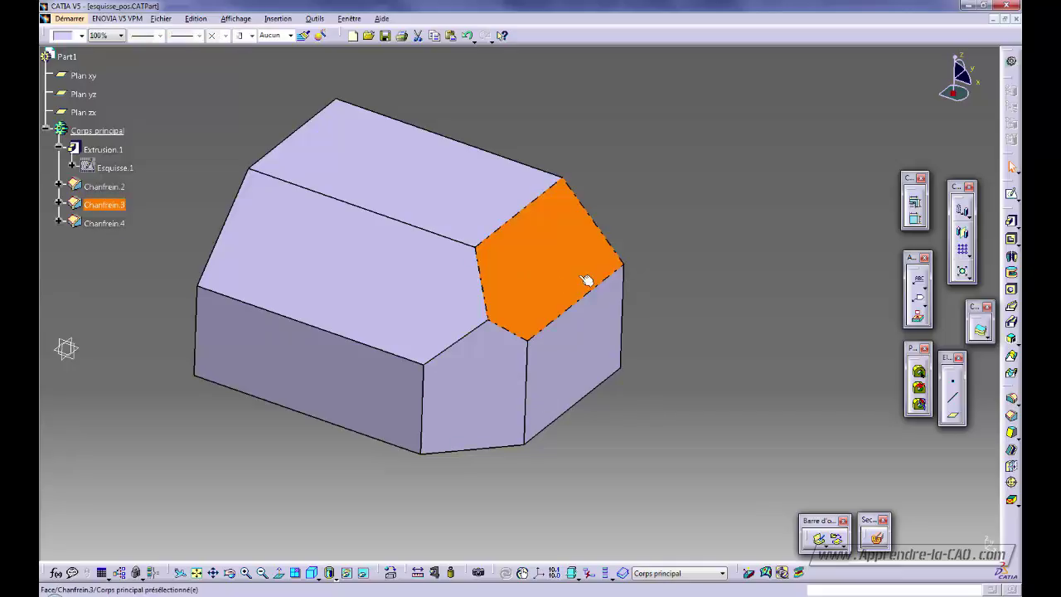
left_click(753, 342)
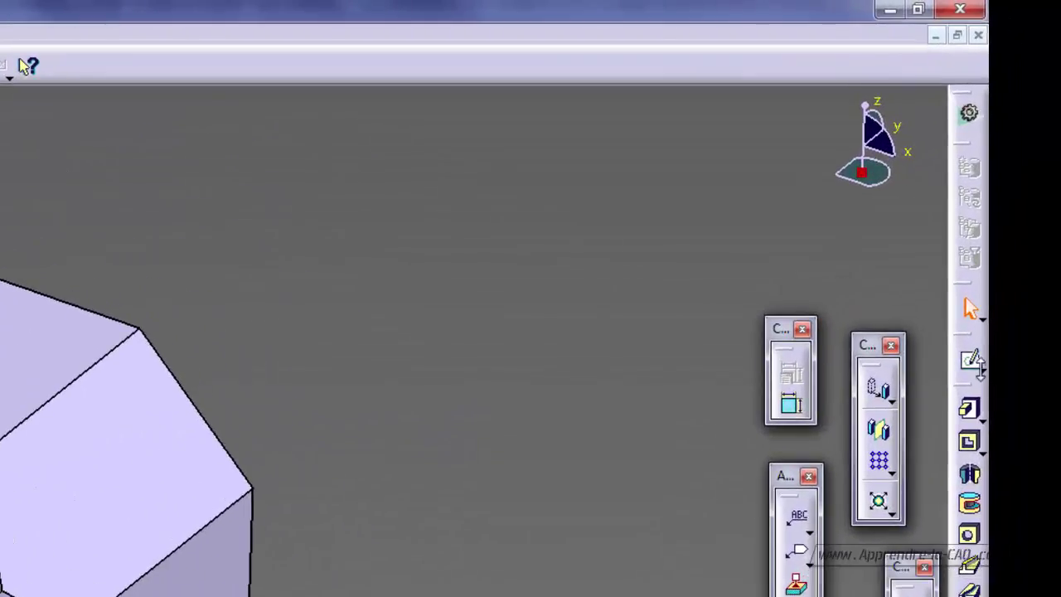
left_click(979, 373)
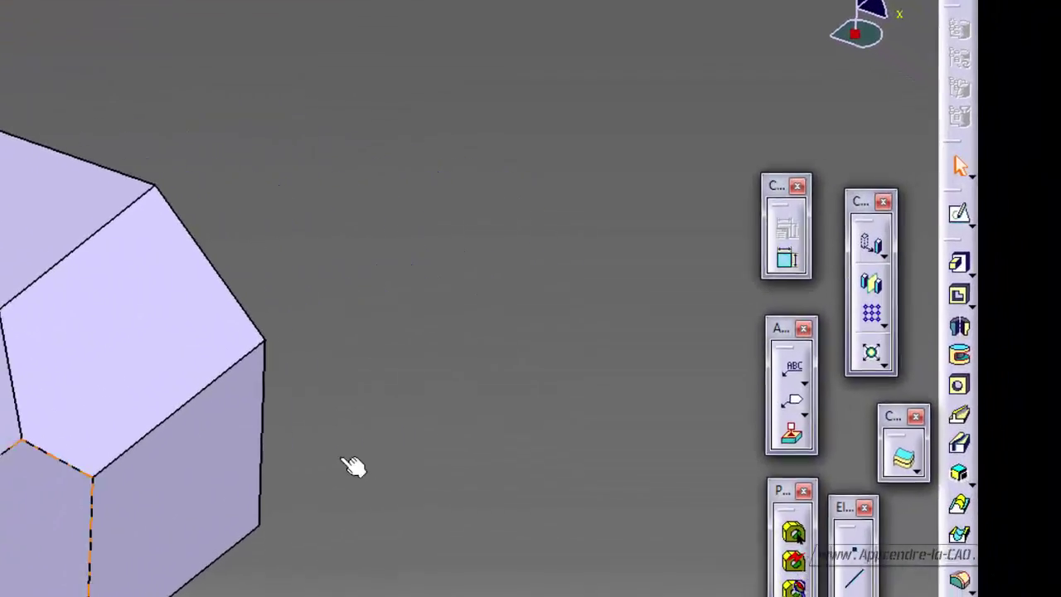
Open a standard sketch on the long vertical side face of Extrusion.1, check its default axis placement, and exit it empty.
left_click(988, 202)
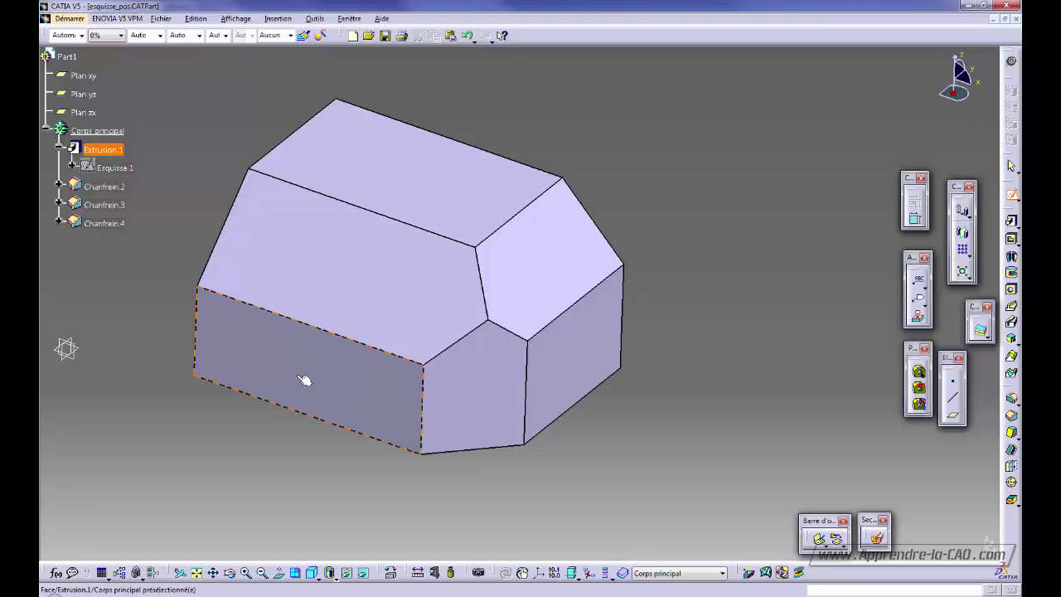
left_click(303, 379)
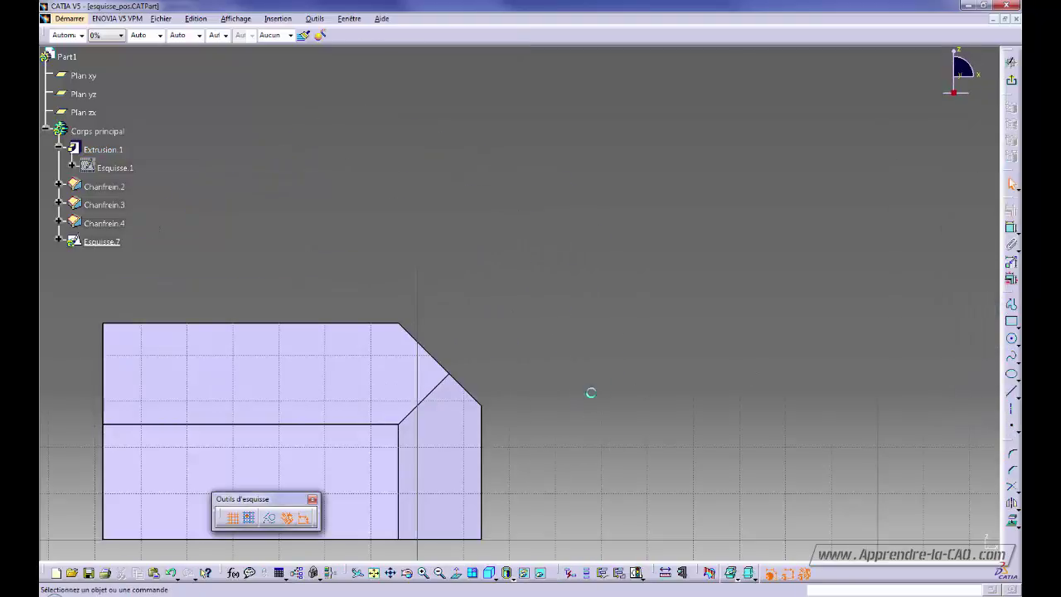
mouse_move(583, 401)
middle_mouse_down()
mouse_move(898, 234)
mouse_move(613, 425)
mouse_move(598, 465)
middle_mouse_up()
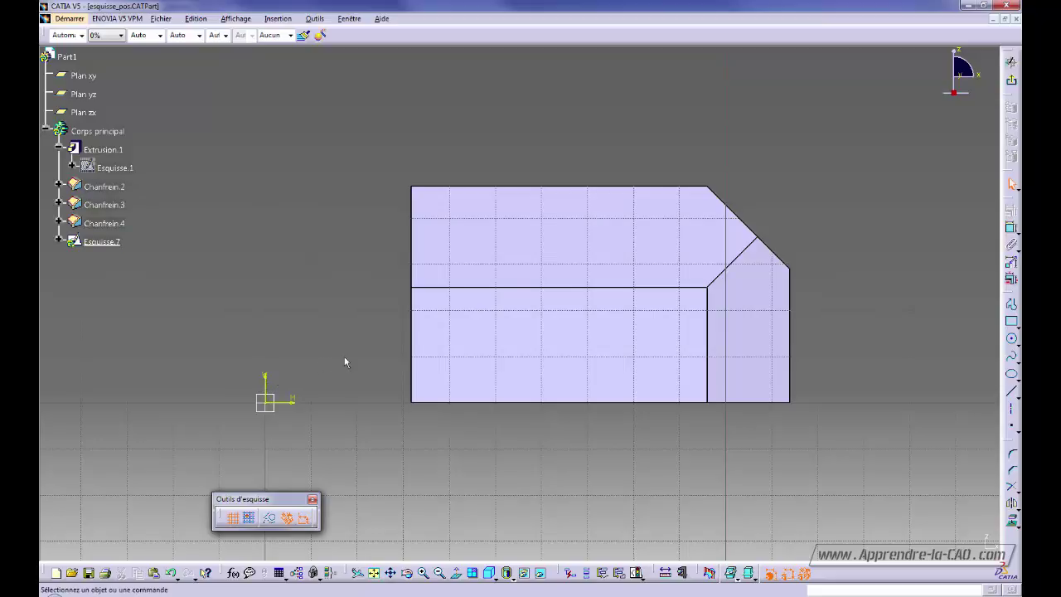
left_click(1011, 81)
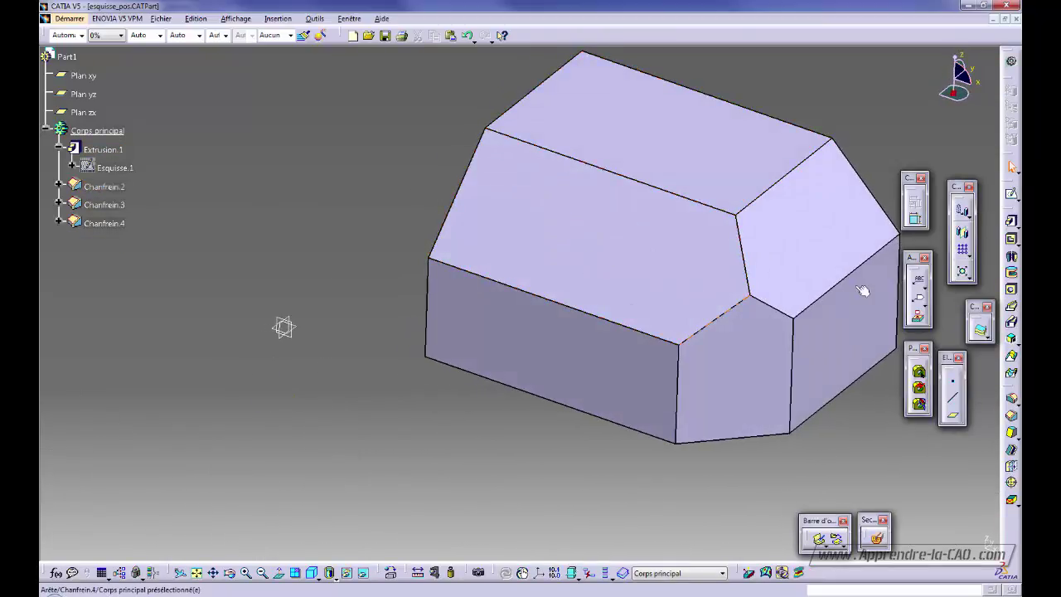
Create a standard sketch on the vertical Chanfrein.4 face and project the edge shared with the long side face and the face's base edge.
left_click(1011, 194)
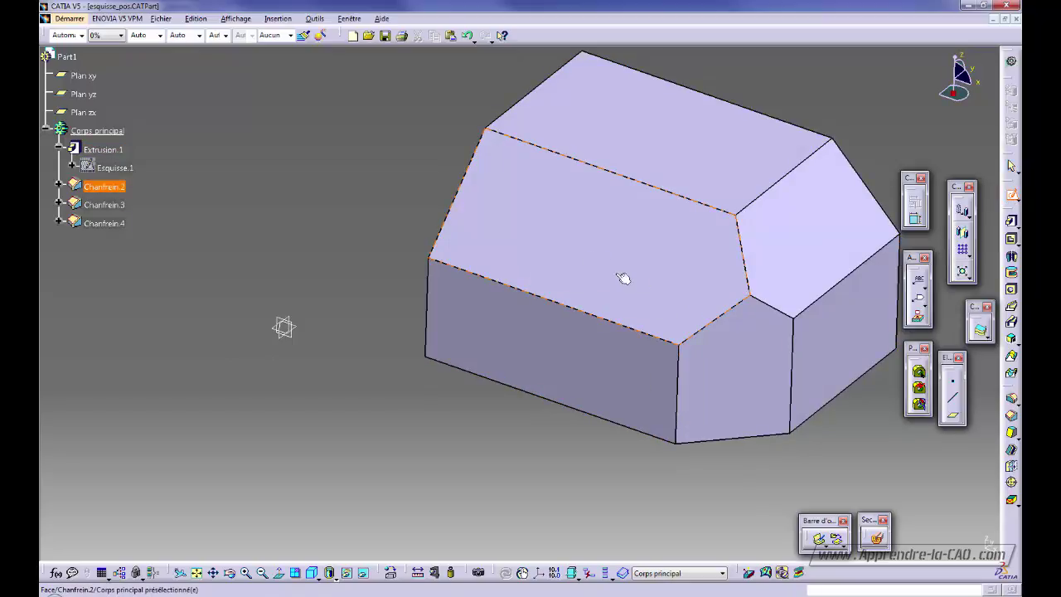
left_click(740, 371)
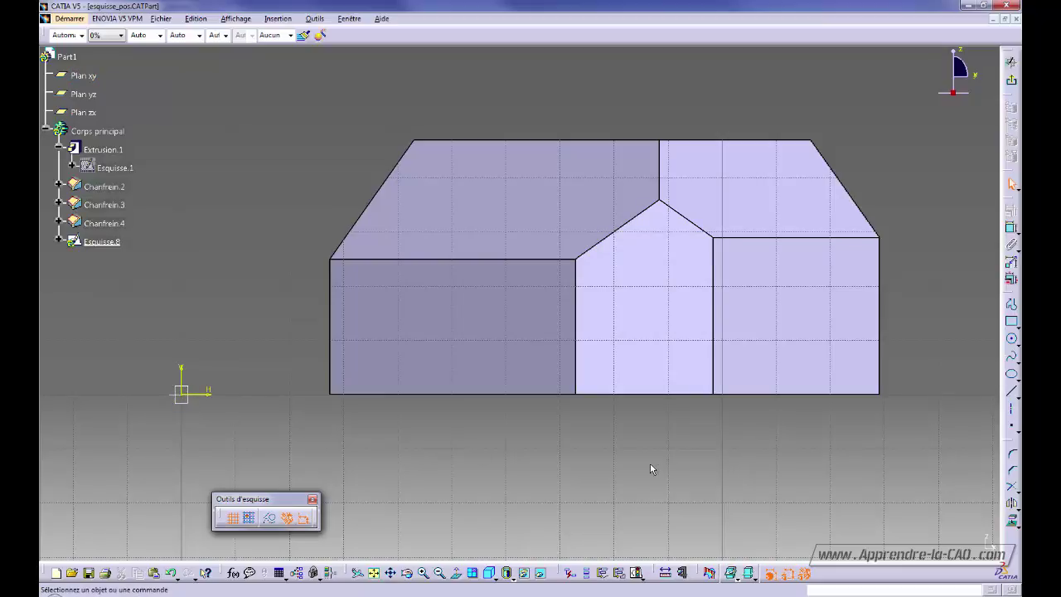
left_click(572, 338)
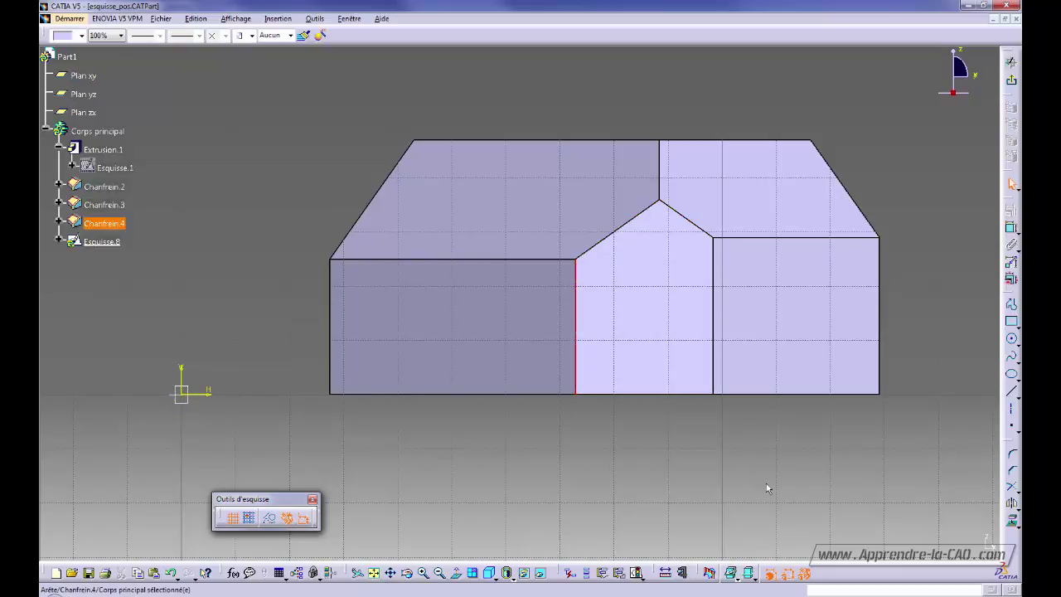
left_click(1012, 520)
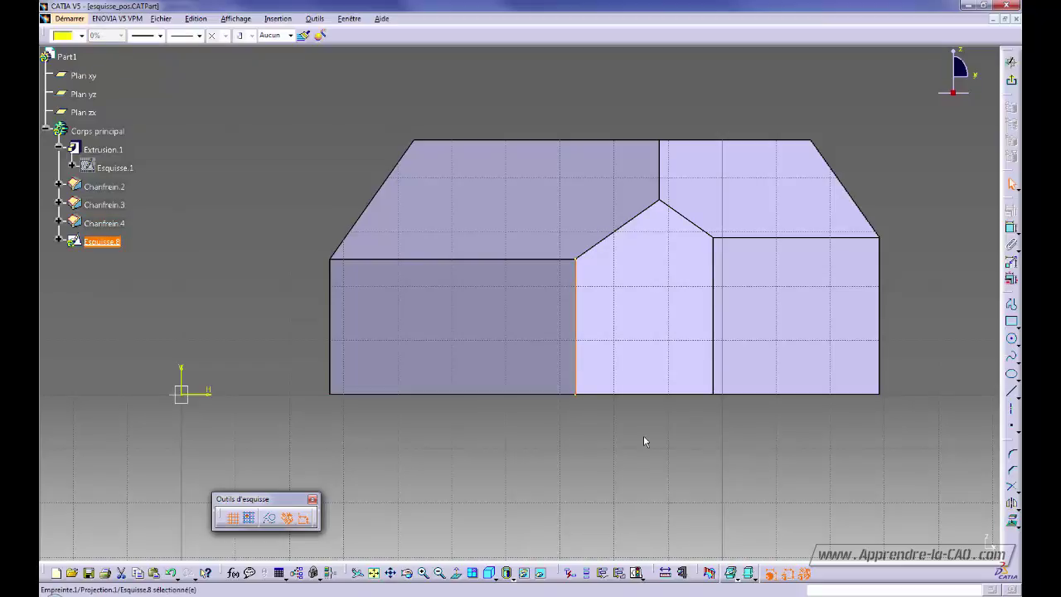
left_click(635, 394)
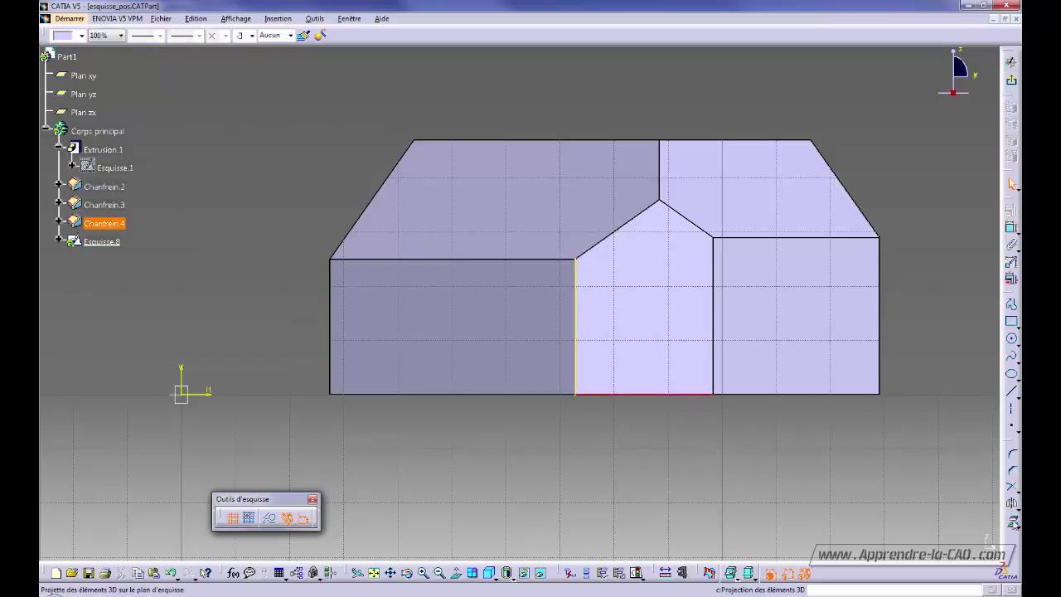
left_click(1012, 519)
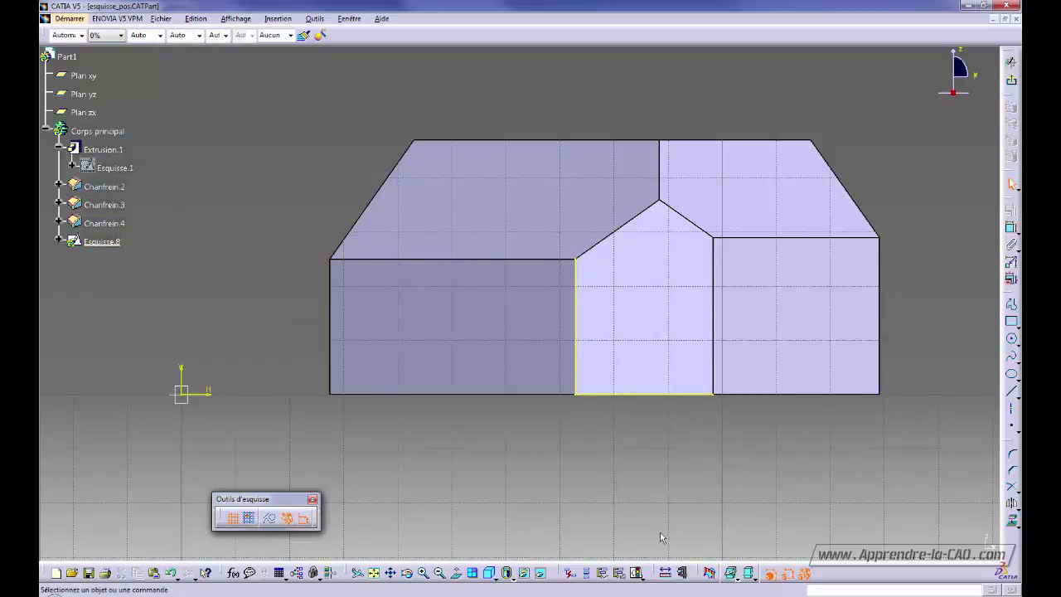
Highlight the two projected edges as a possible axis reference and return from the sketch to the 3D part.
left_click(623, 394)
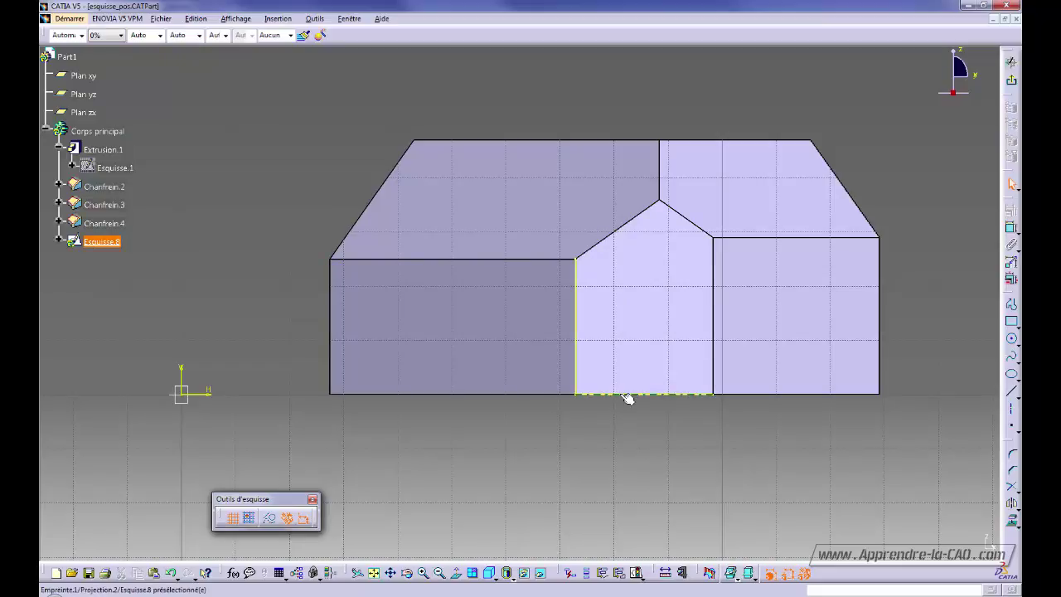
left_click(579, 363, "ctrl")
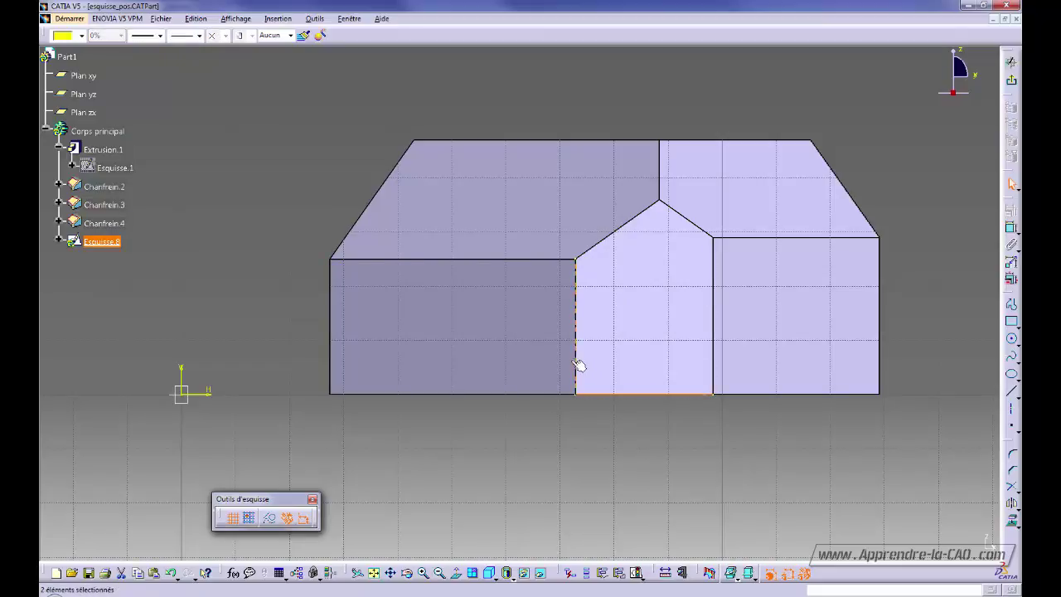
left_click(633, 471)
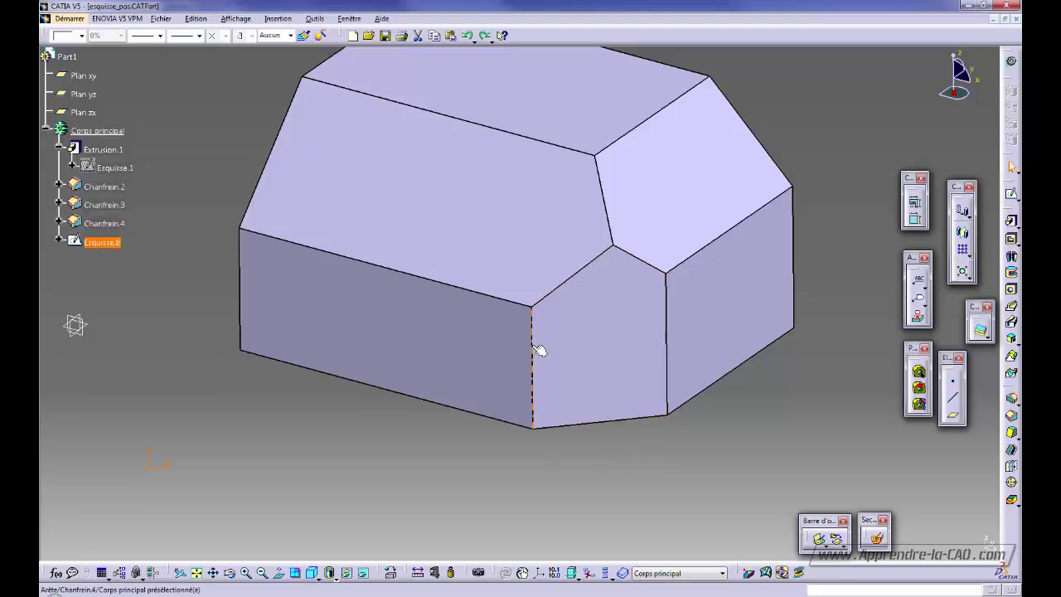
left_click(554, 428)
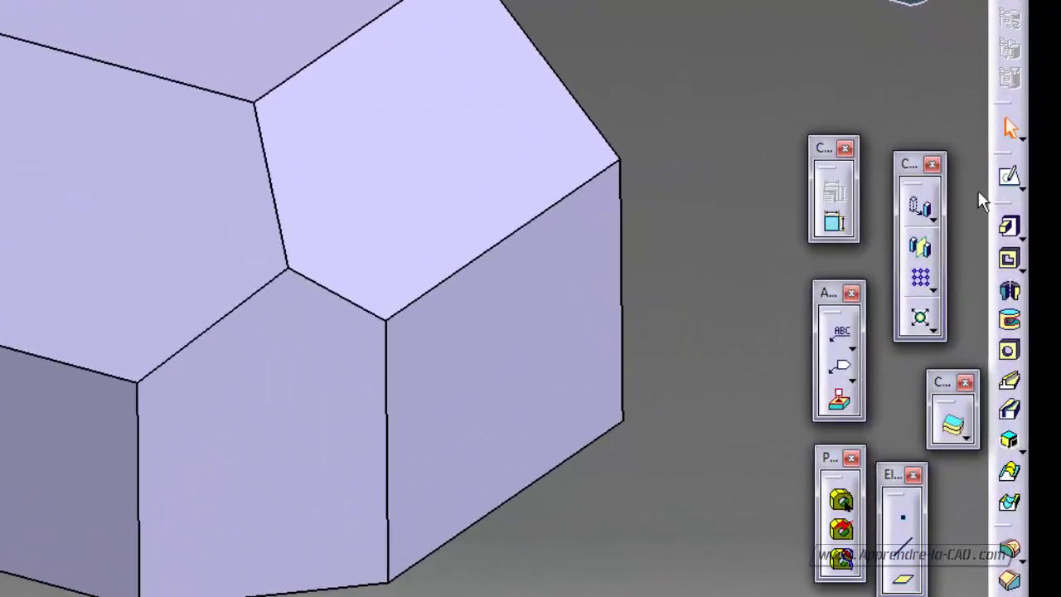
Start a positioned sketch (Esquisse positionnée) with type Positionnée, using the vertical Chanfrein.4 face as its support reference.
left_click(1021, 187)
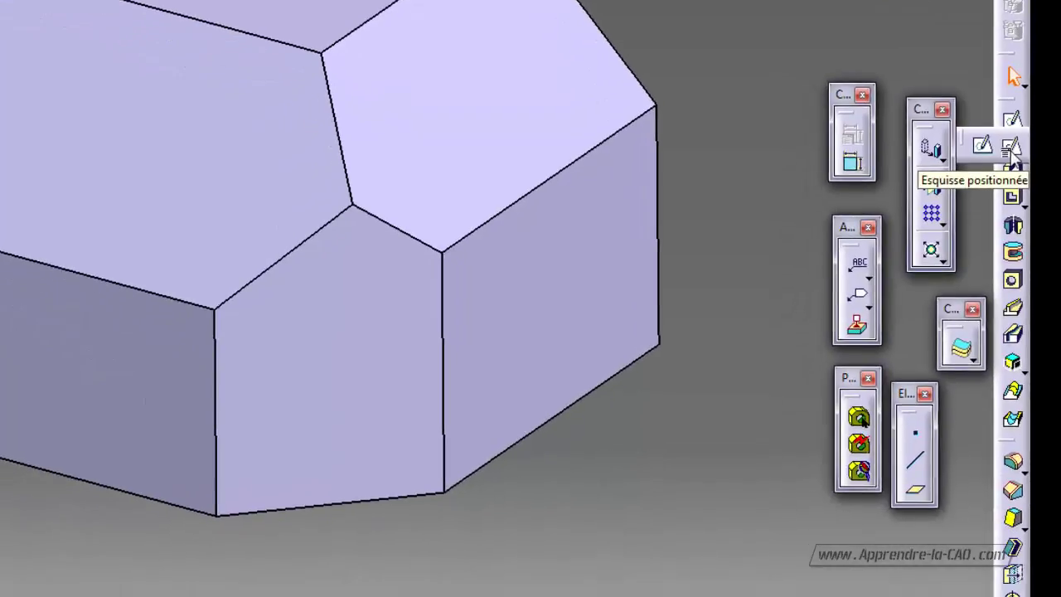
left_click(1011, 148)
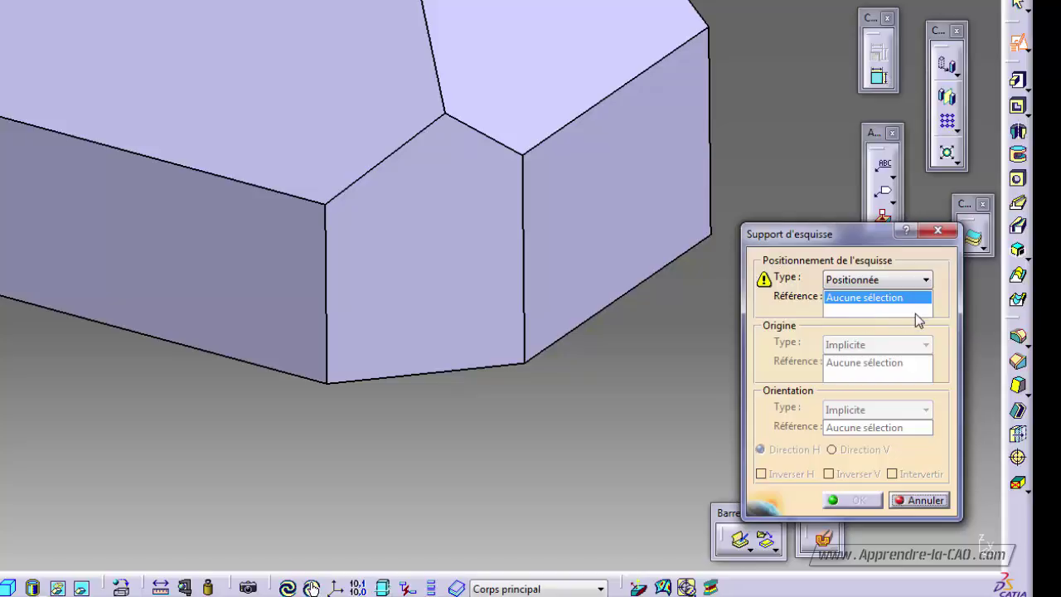
left_click(925, 279)
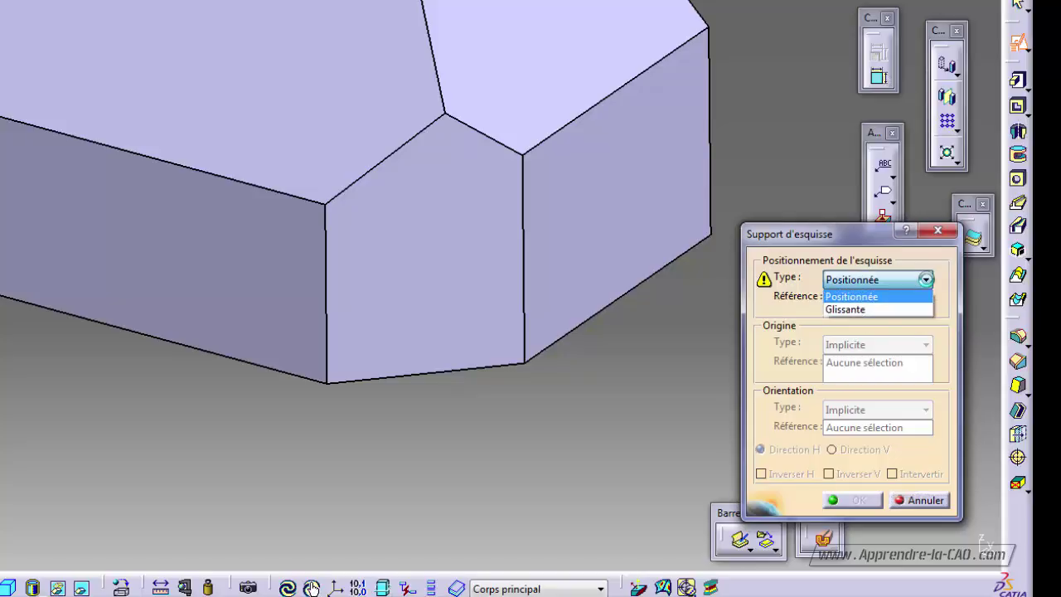
left_click(864, 298)
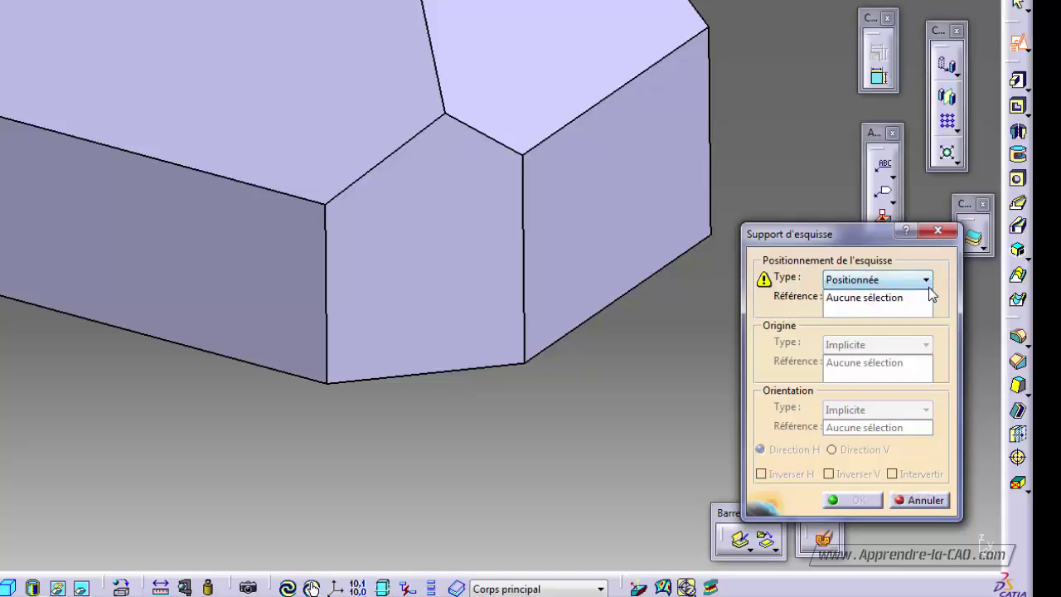
left_click(872, 298)
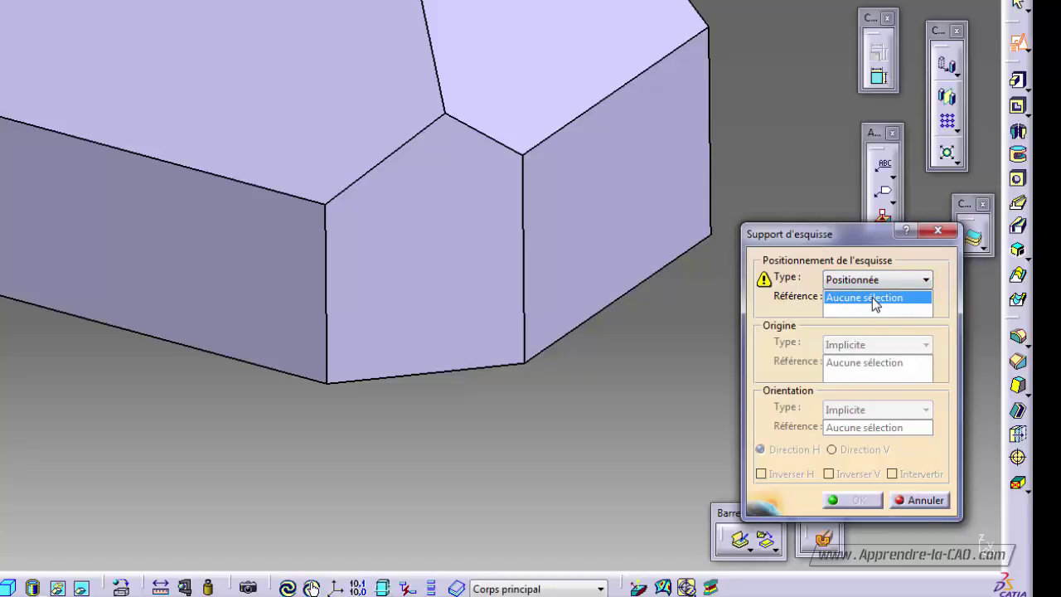
left_click(415, 295)
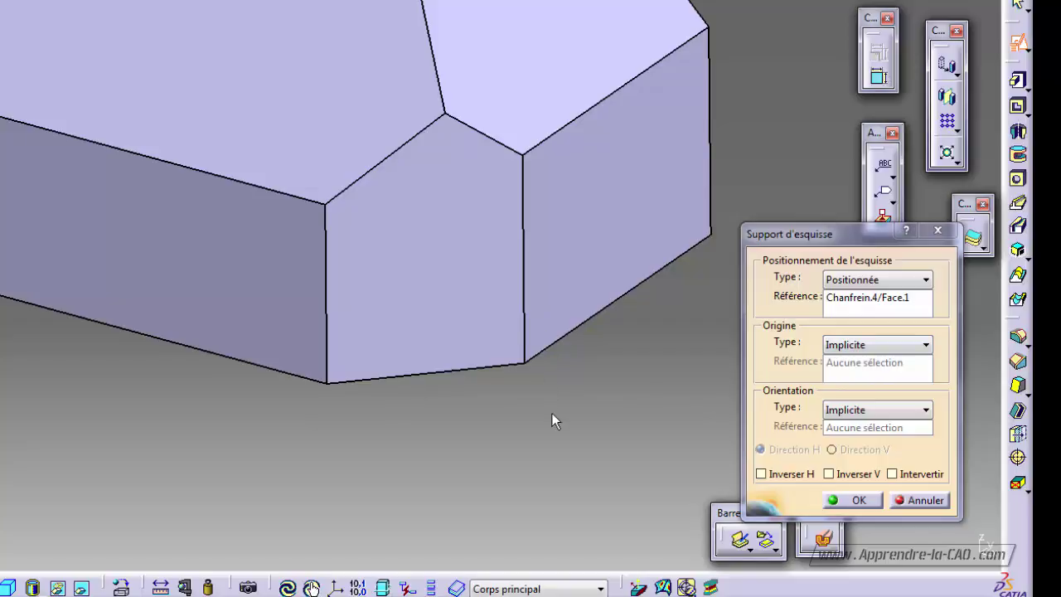
Set the sketch origin to the projection of a point, using the chamfer face's lower vertex next to the long side face.
left_click(924, 347)
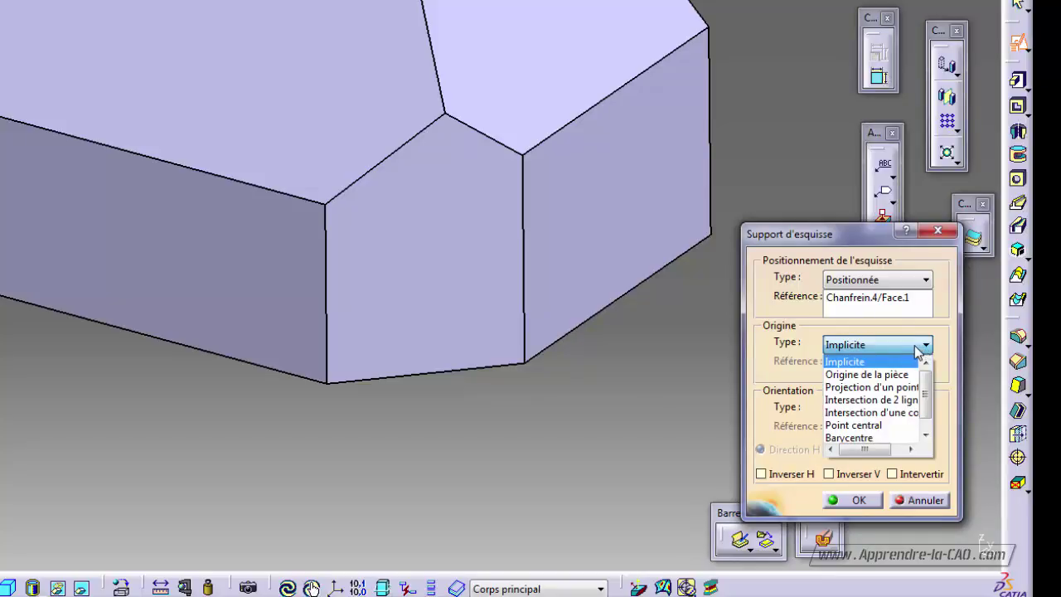
left_click(850, 391)
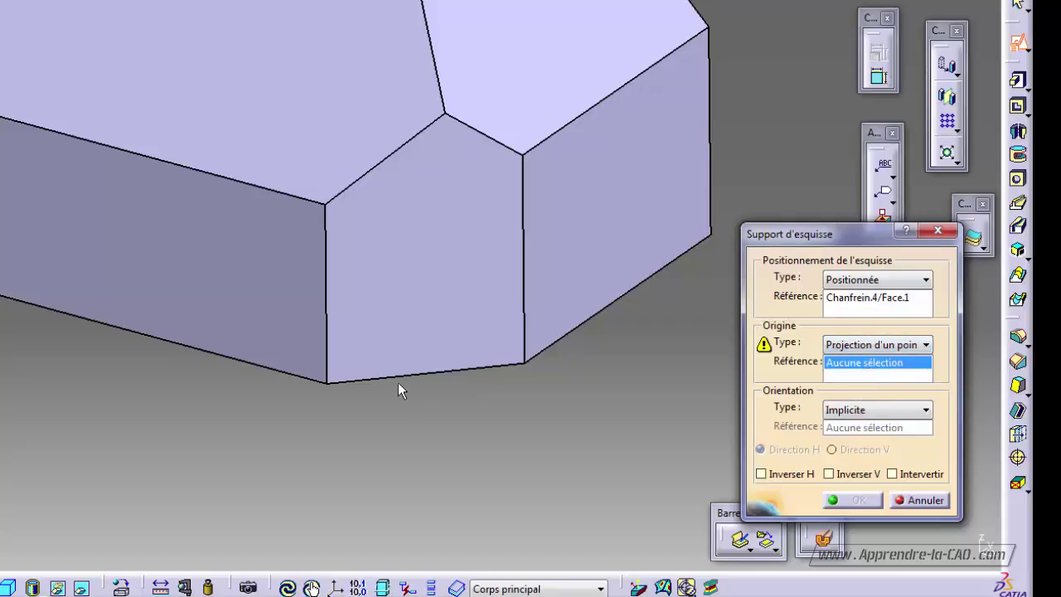
left_click(328, 384)
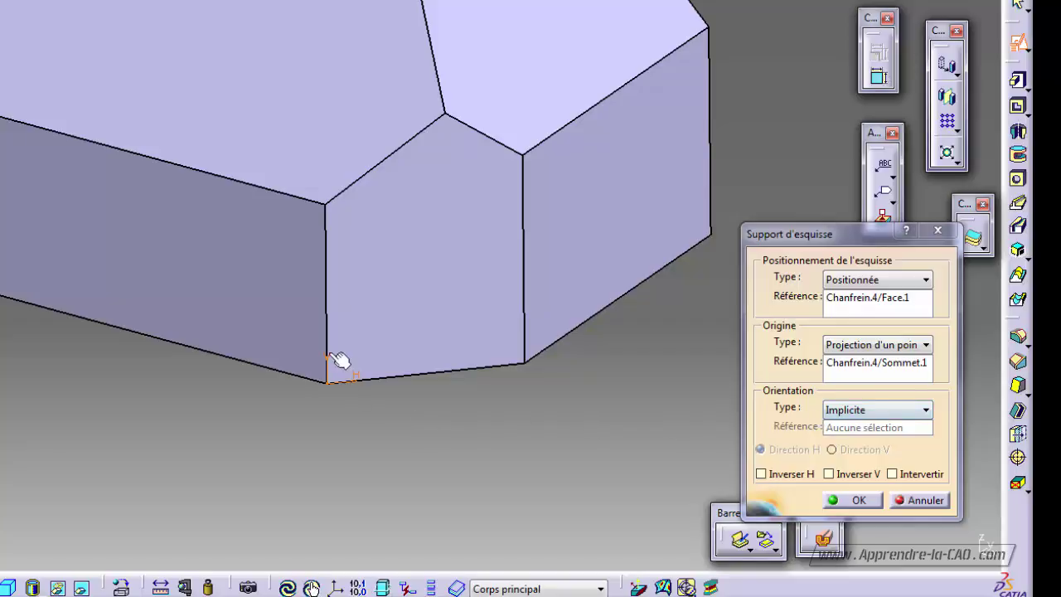
Set the sketch orientation to Parallèle à une ligne, using the chamfer face's base edge for direction H.
left_click(926, 409)
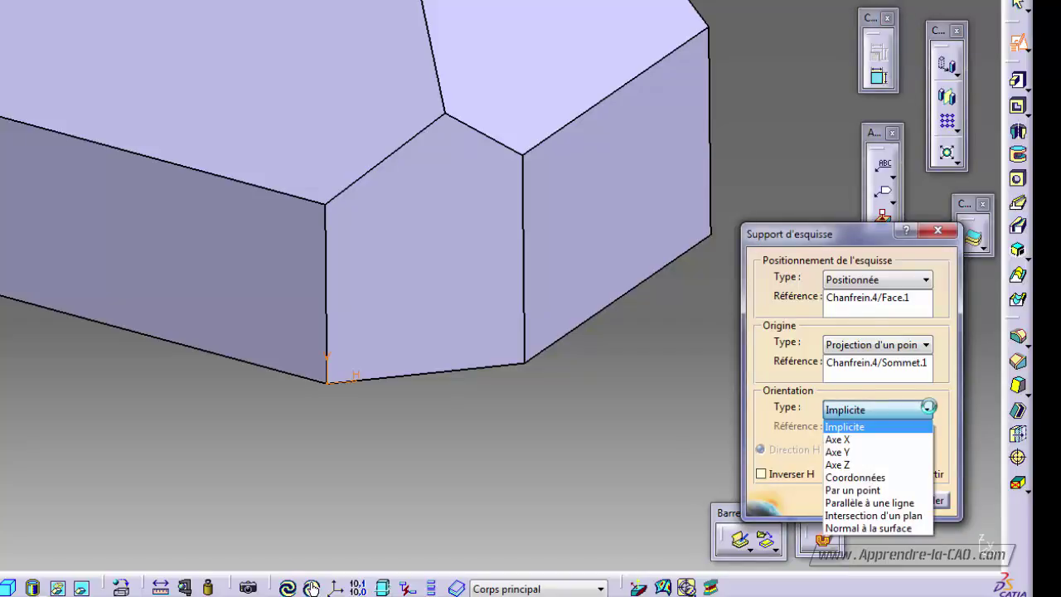
left_click(869, 502)
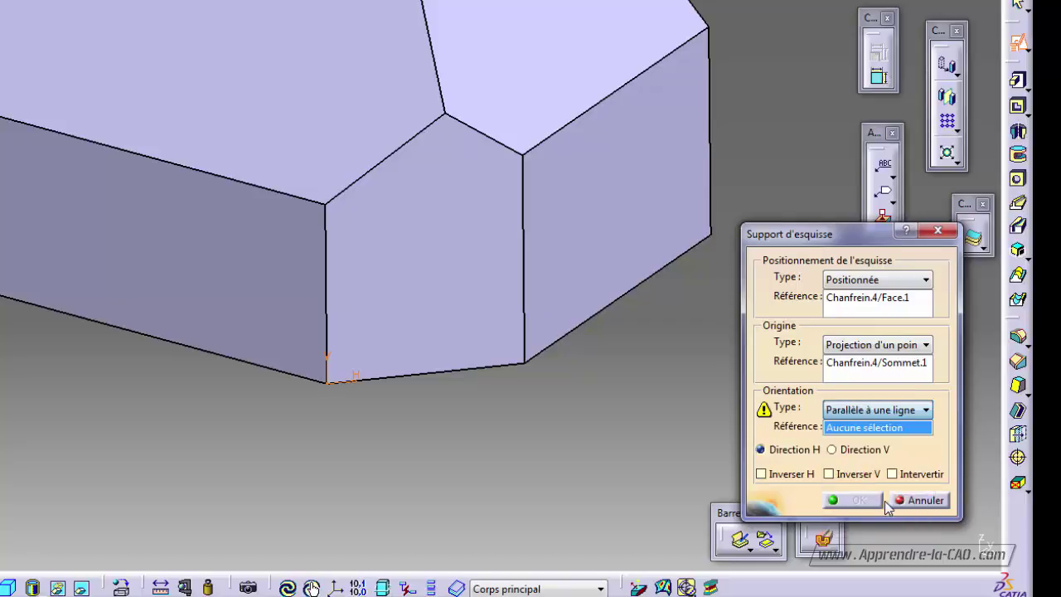
left_click(417, 375)
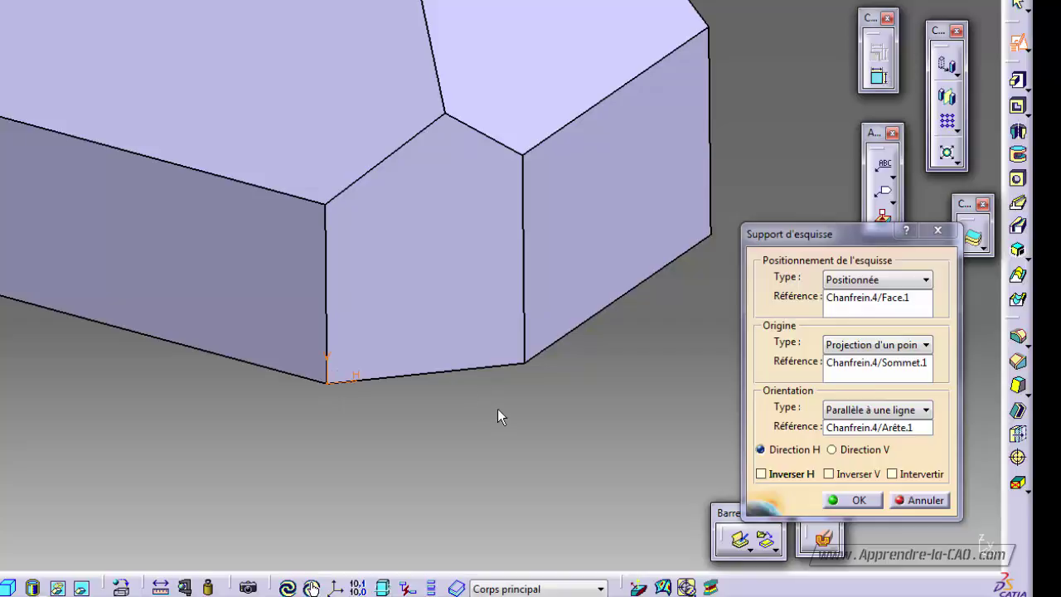
Try the Inverser H, Inverser V and Intervertir axis options one after another, and switch each one off again.
left_click(761, 474)
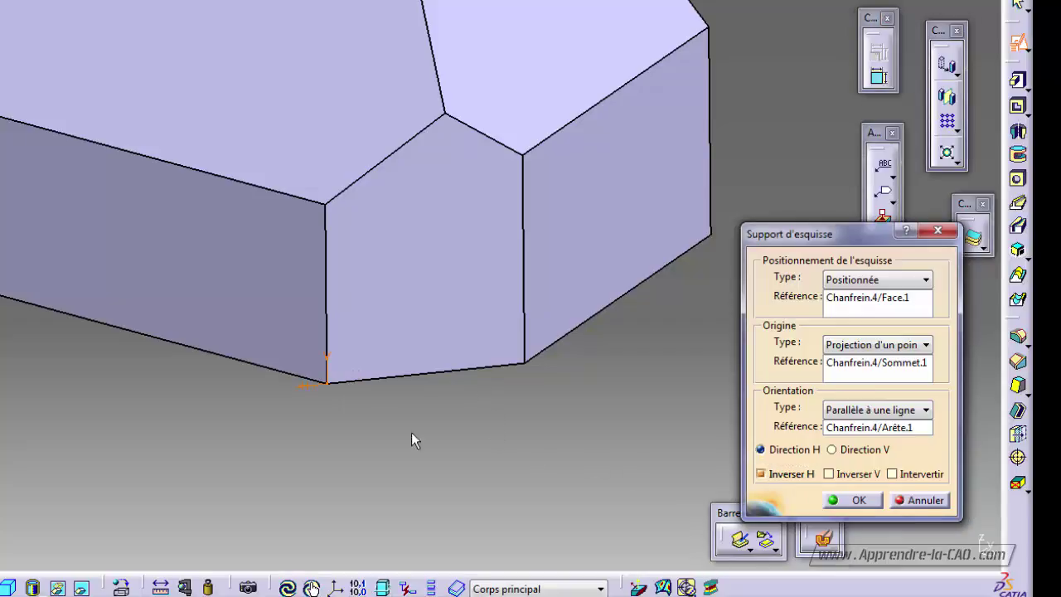
left_click(828, 474)
left_click(828, 474)
left_click(760, 474)
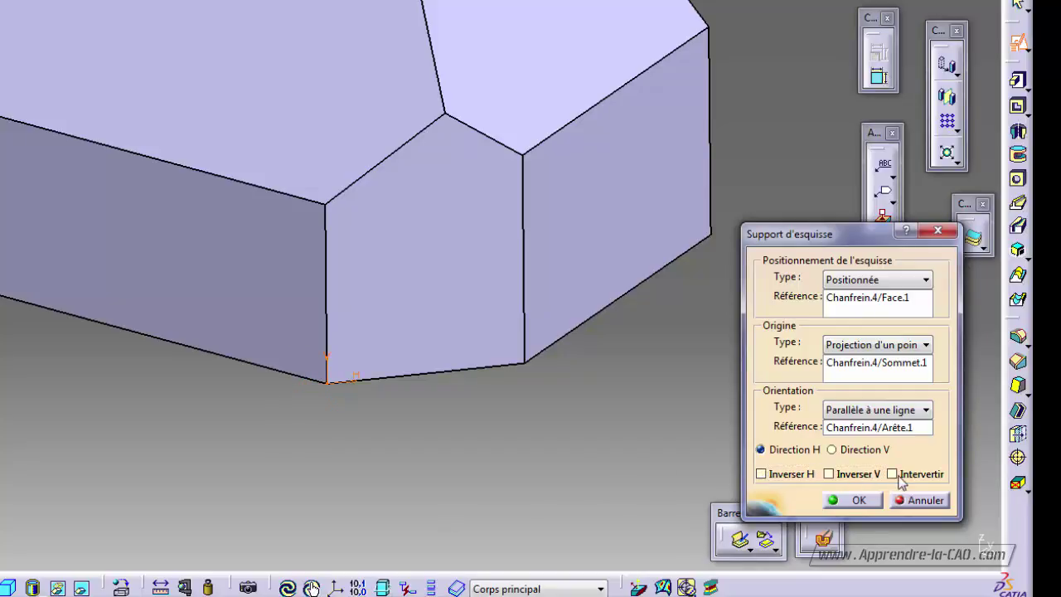
left_click(893, 474)
left_click(897, 474)
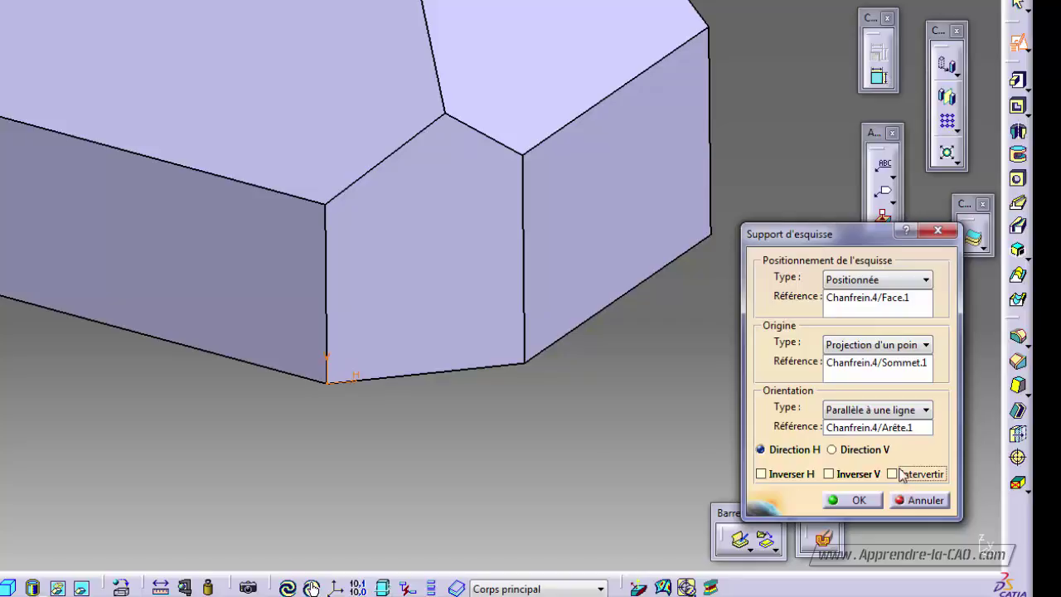
Accept the positioned sketch on the vertical chamfer face, draw a short slanted line on that face and exit the sketch.
left_click(857, 501)
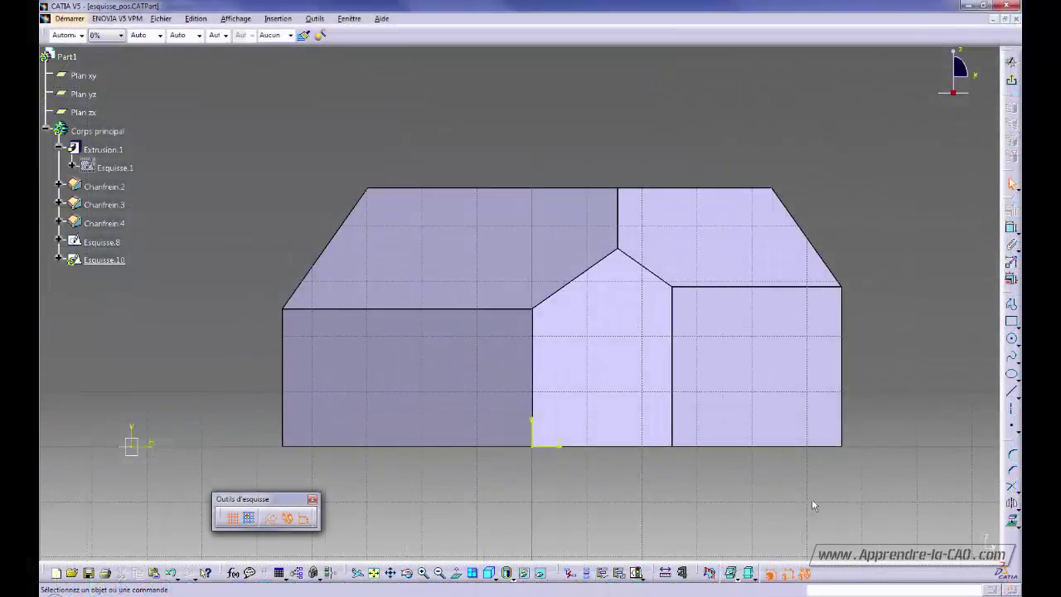
left_click(1011, 394)
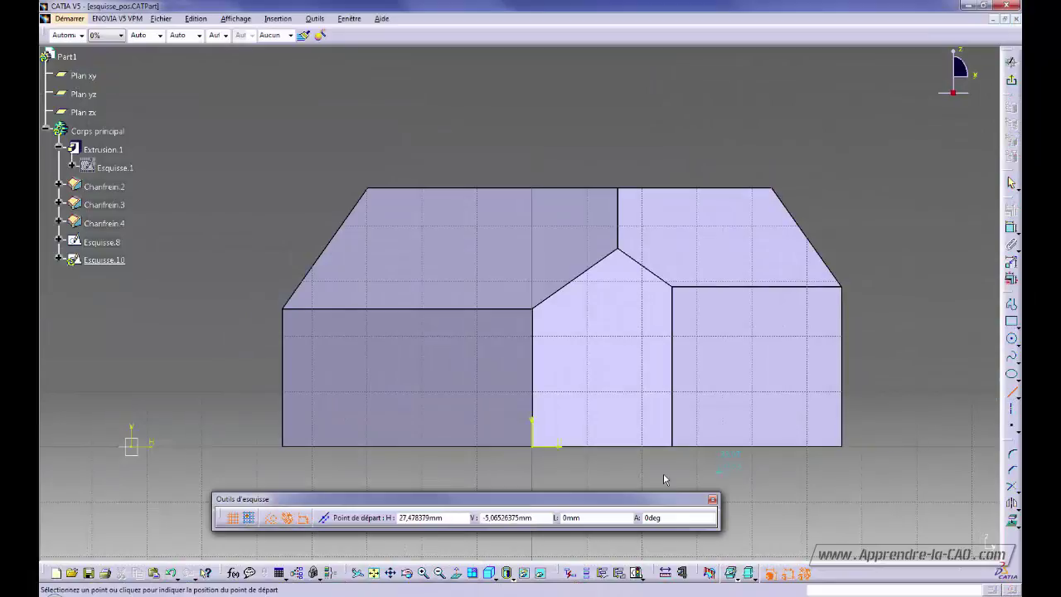
left_click(571, 387)
left_click(626, 343)
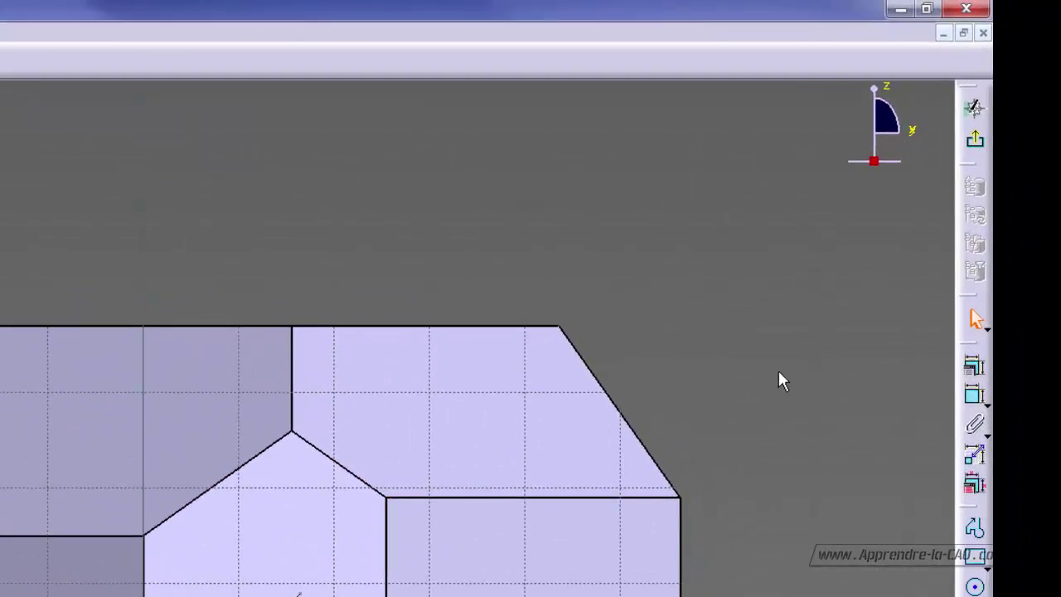
left_click(976, 145)
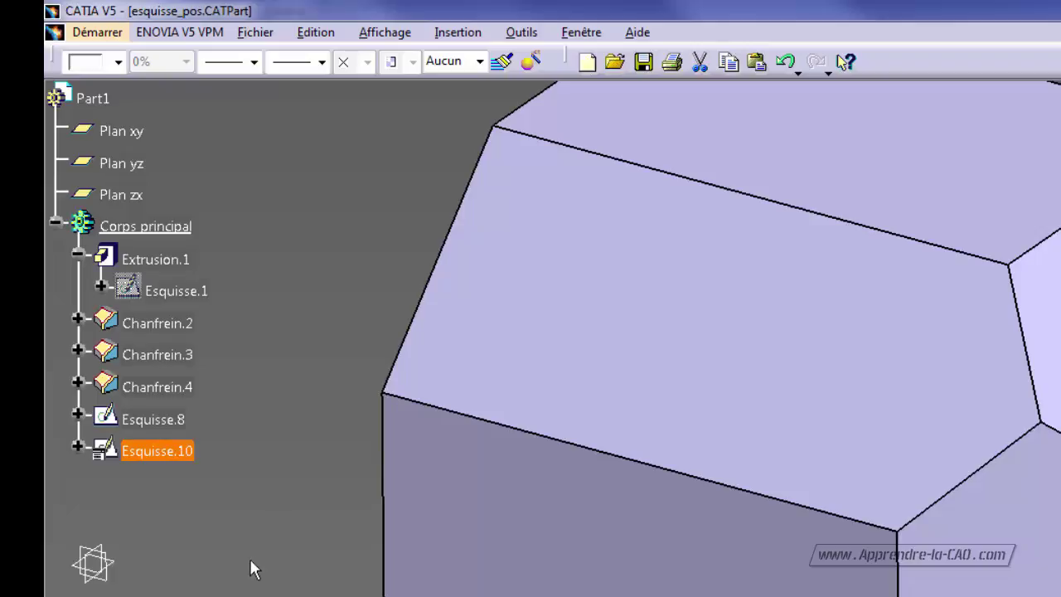
Enlarge the specification tree and compare the icons of the standard sketch Esquisse.8 and the positioned sketch Esquisse.10.
left_click(79, 300)
middle_click_drag(228, 510, 264, 436)
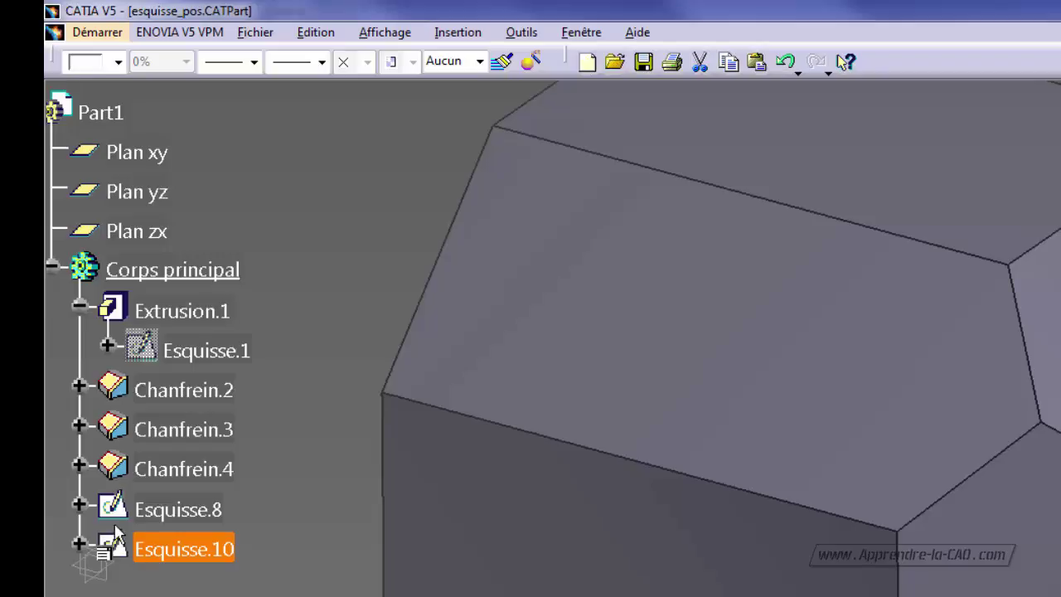
left_click(232, 512)
left_click(231, 513)
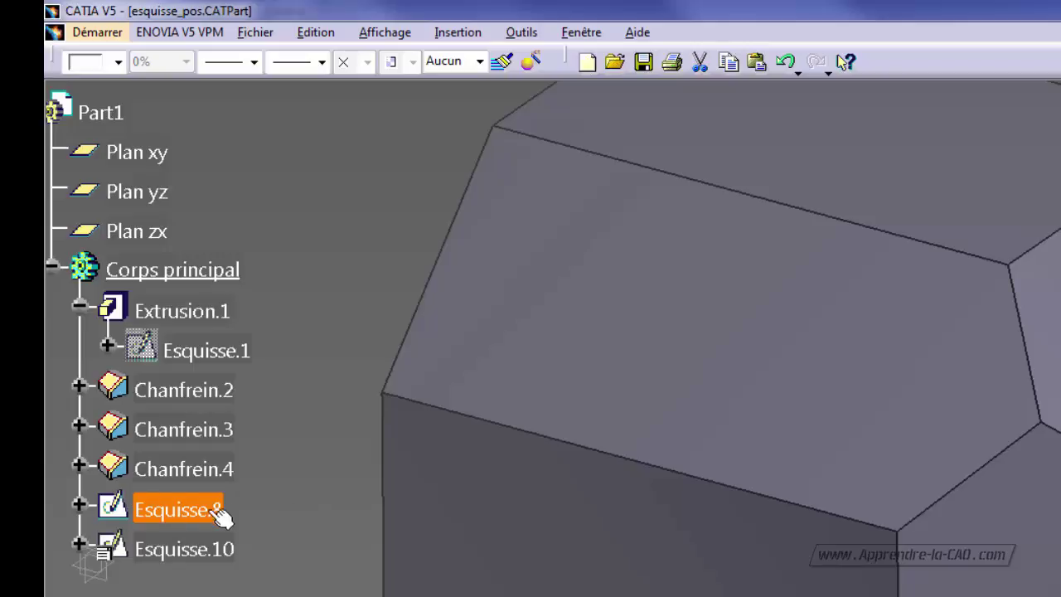
left_click(300, 497)
left_click(220, 549)
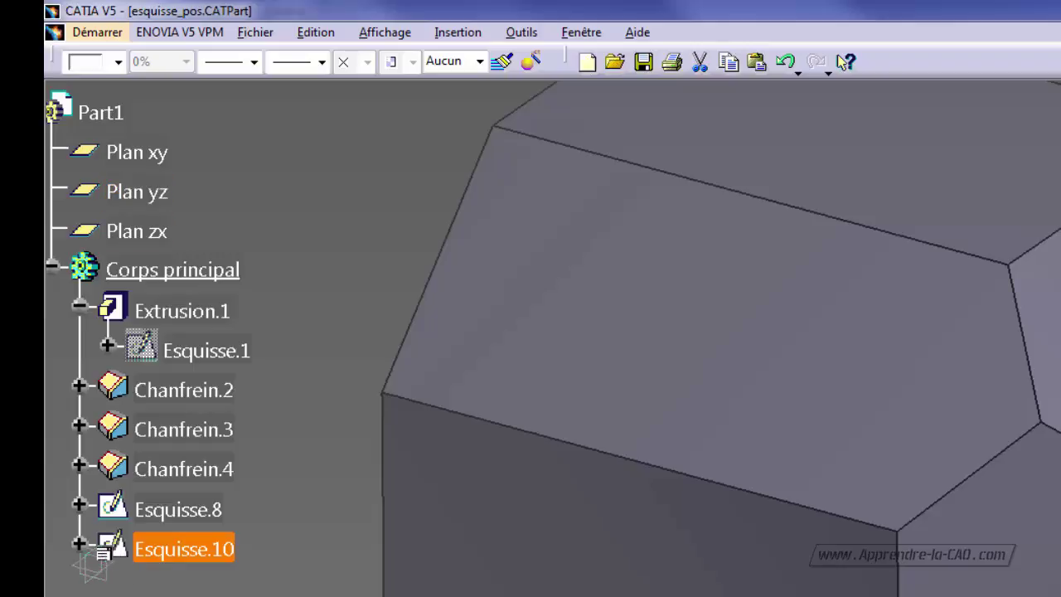
key("Escape")
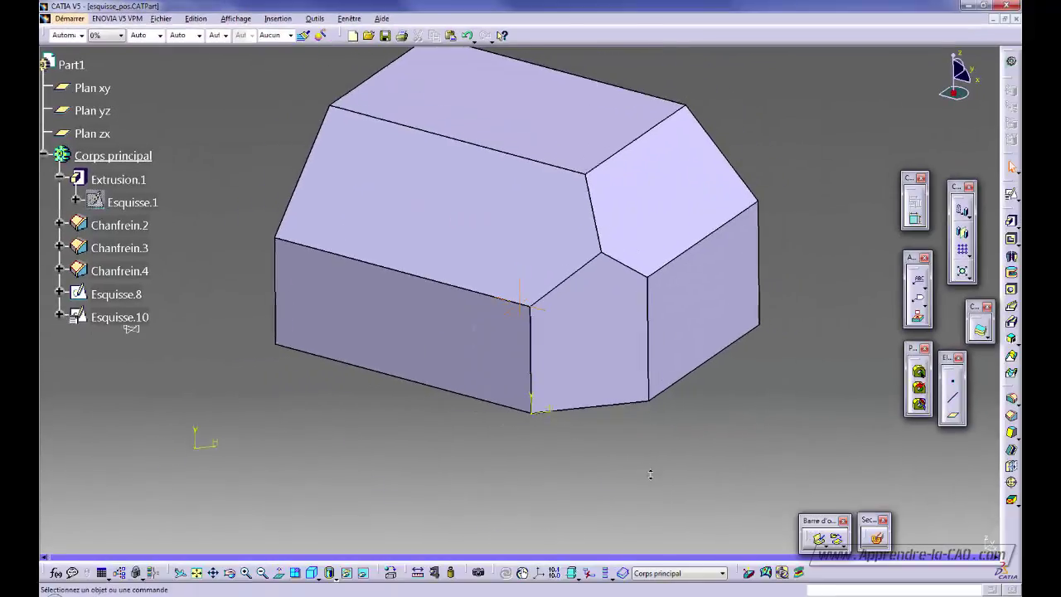
Highlight Esquisse.8 and Esquisse.10 in turn to compare where their axis systems lie relative to the part.
left_click(120, 295)
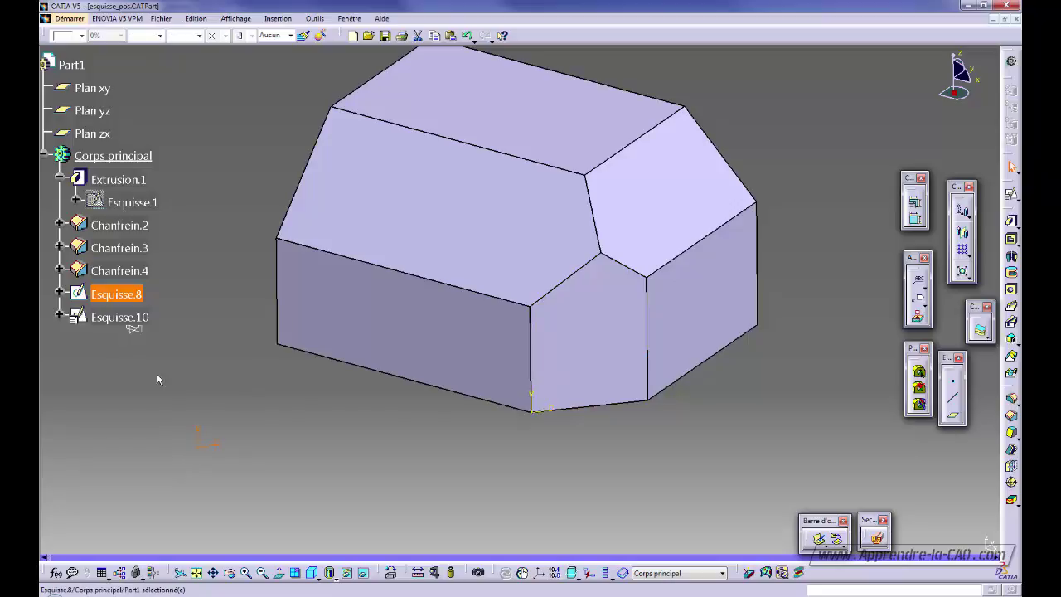
middle_click_drag(176, 375, 189, 400)
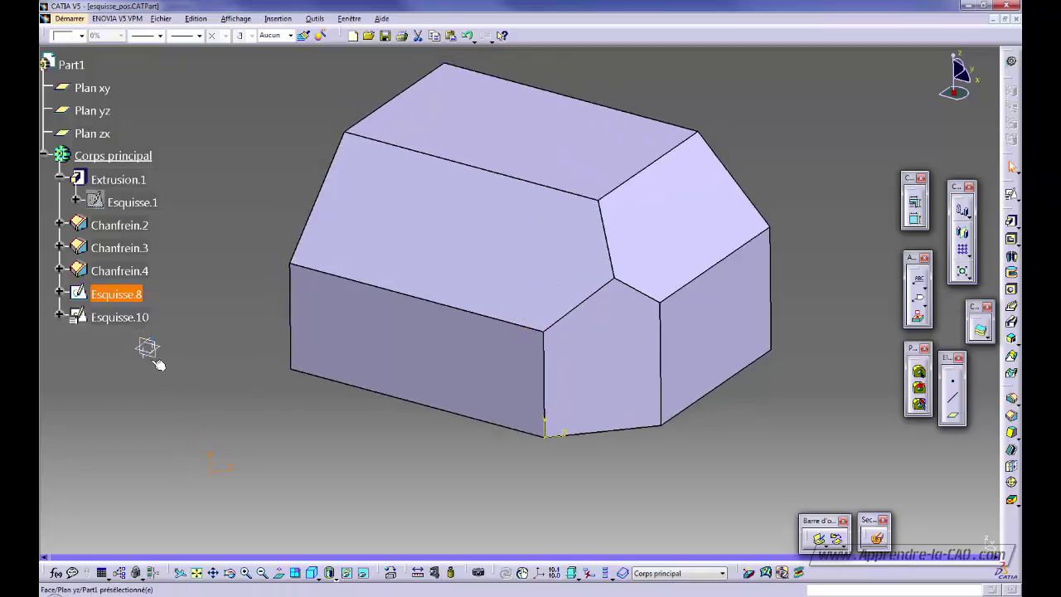
left_click(363, 474)
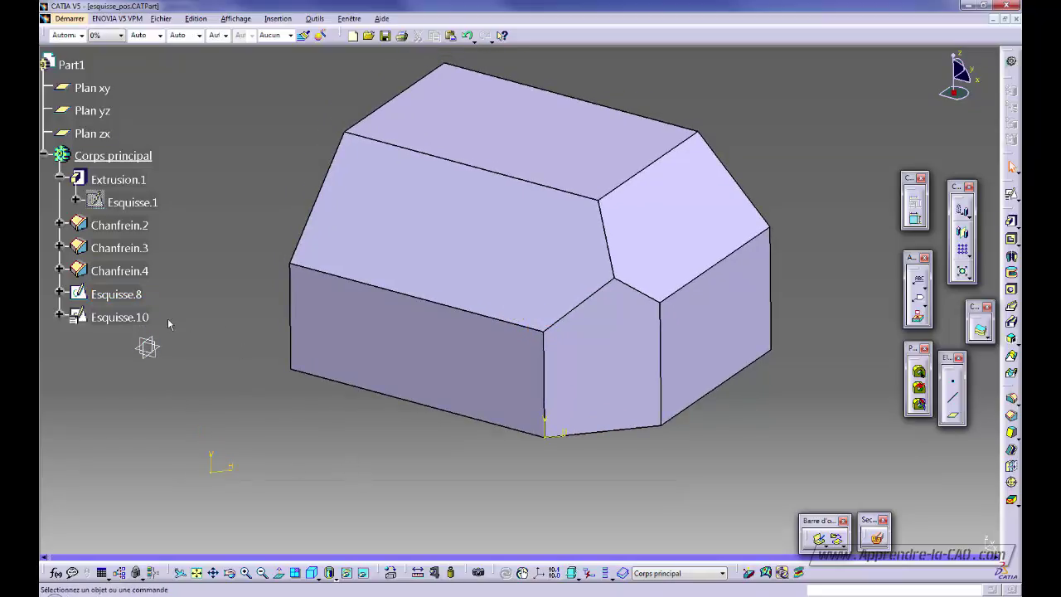
left_click(131, 317)
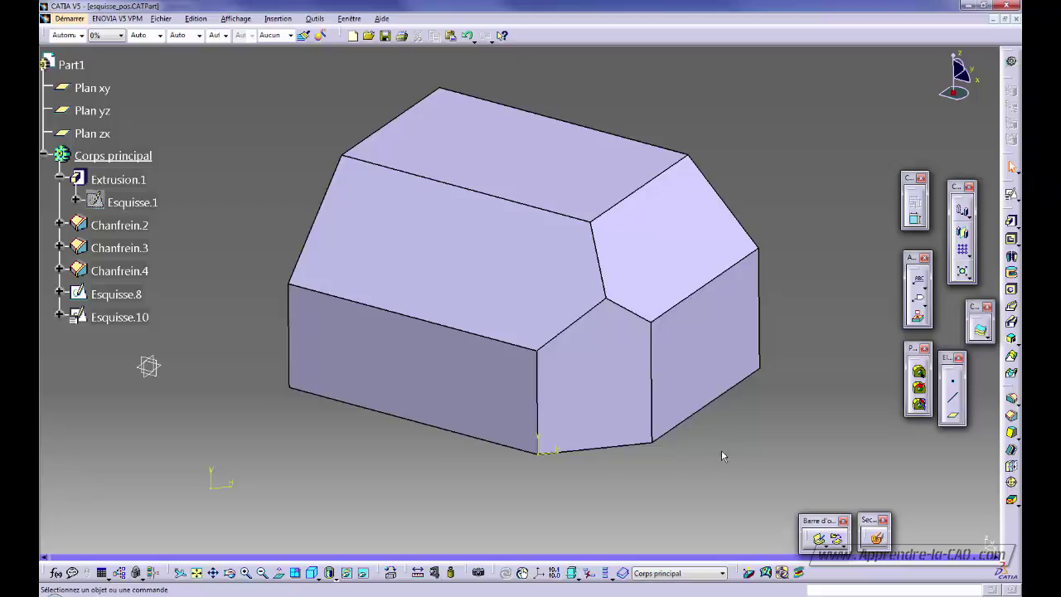
Examine the vertices around the corner where the three chamfers meet as possible plane points.
left_click(611, 299)
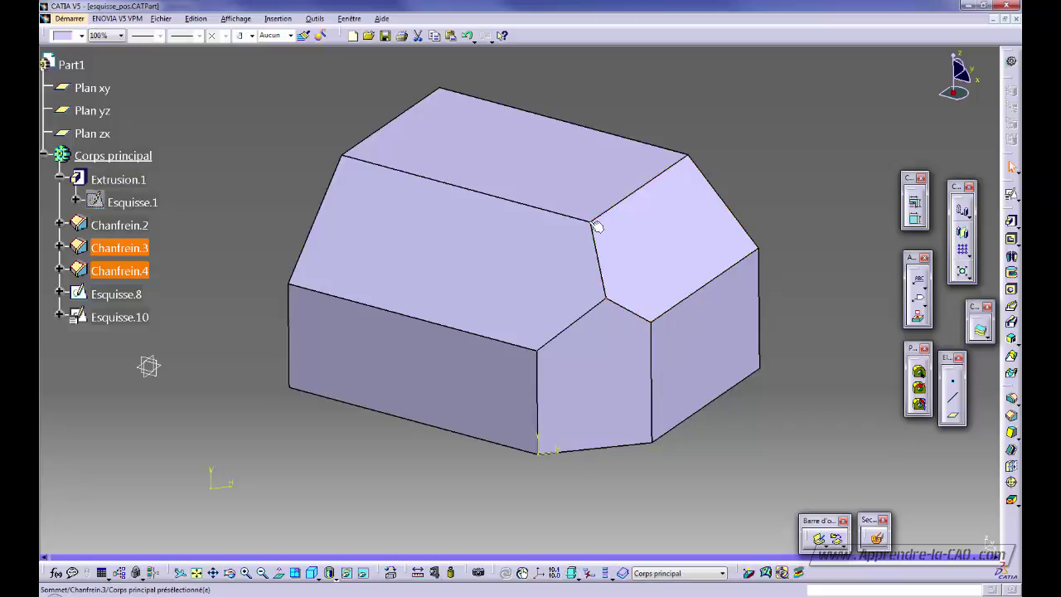
left_click(537, 350)
left_click(795, 449)
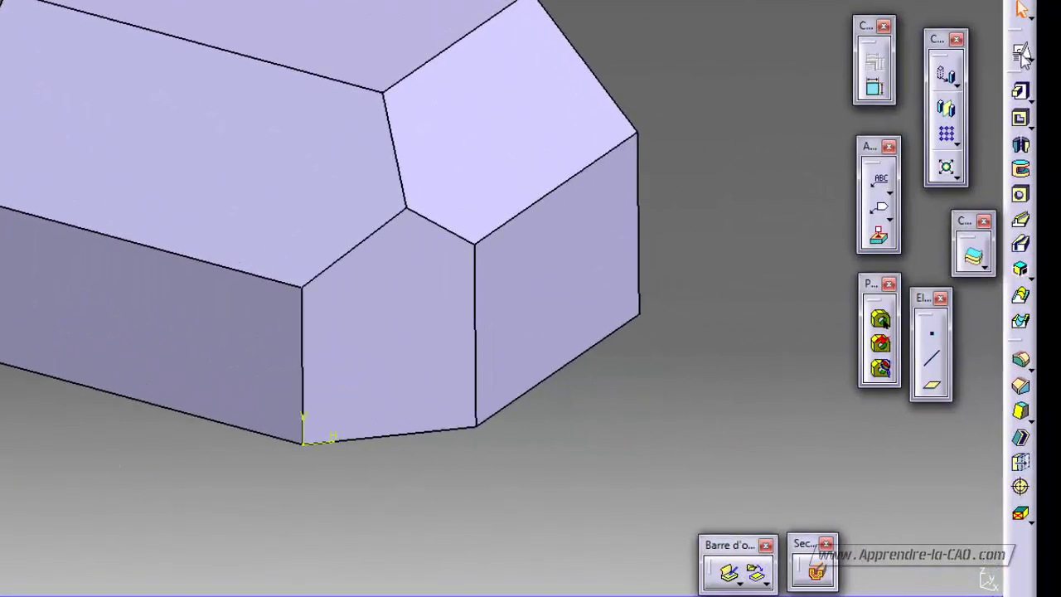
Start a positioned sketch and create its support plane Par trois points, through the outer end vertices of the three edges meeting at the chamfer corner.
left_click(1022, 53)
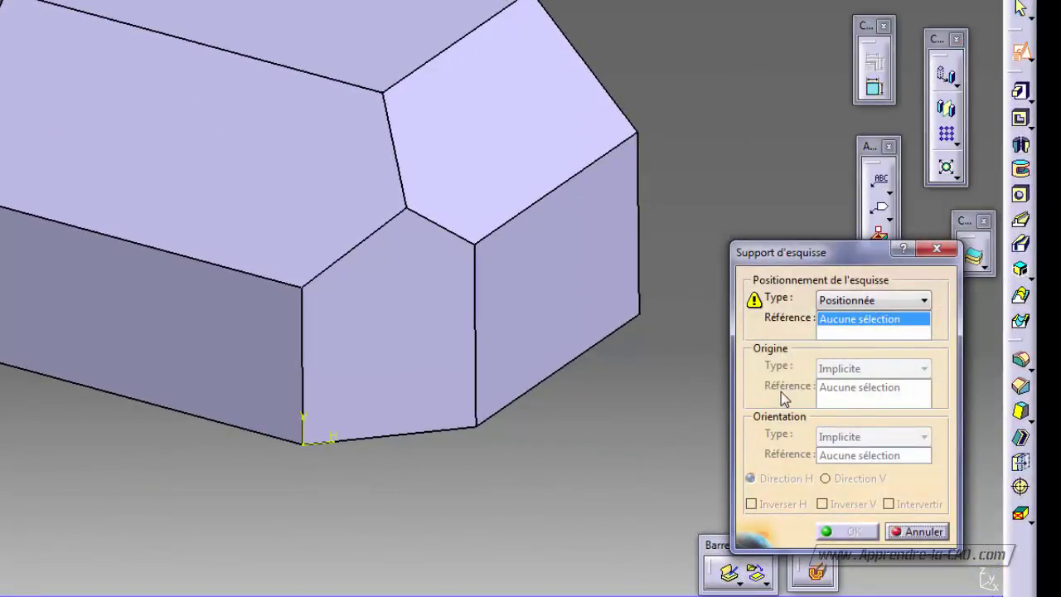
left_click(854, 318)
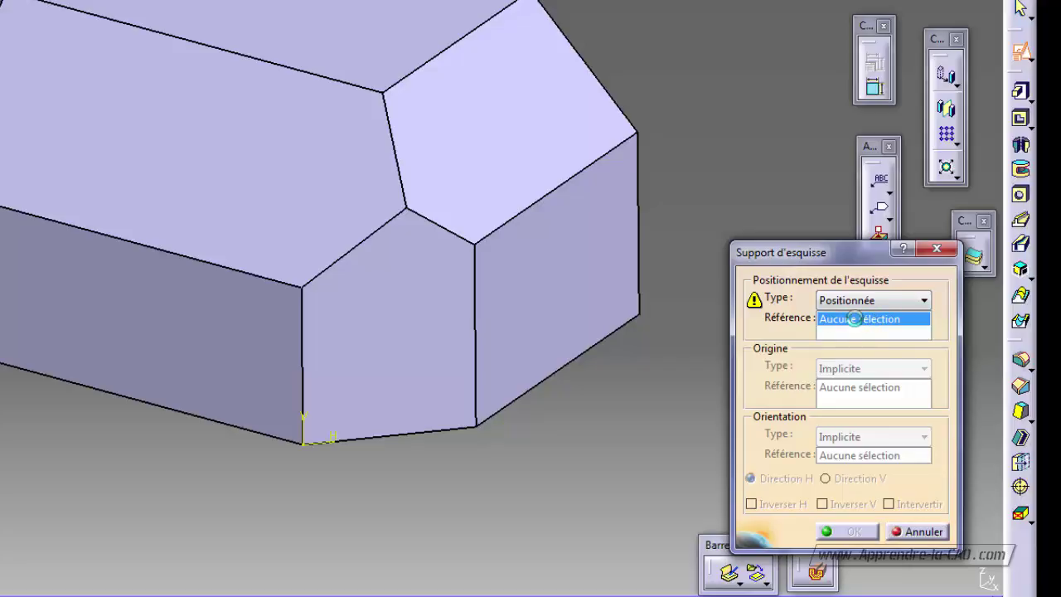
right_click(858, 325)
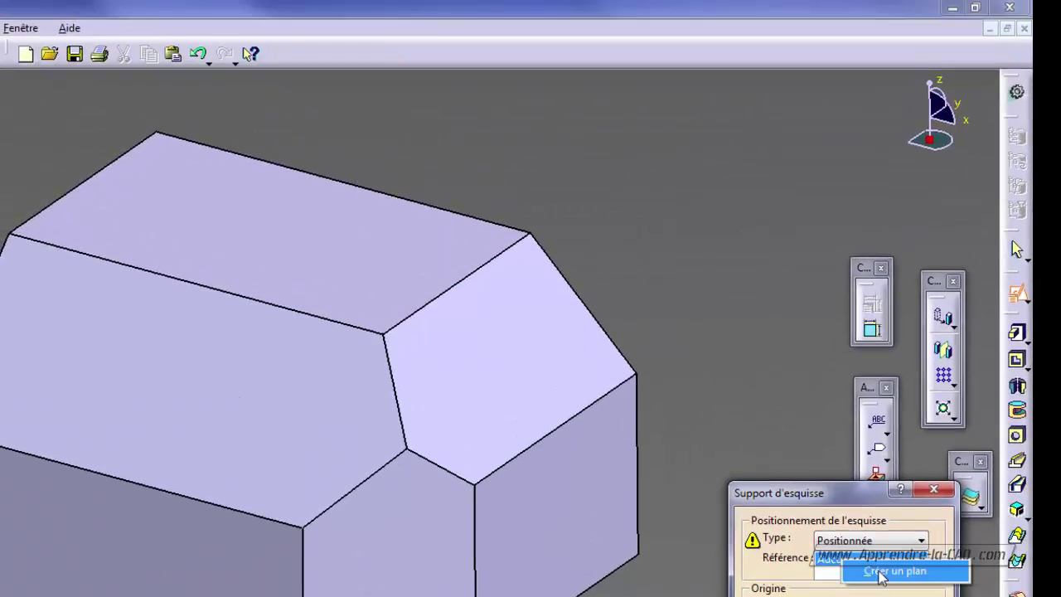
left_click(880, 572)
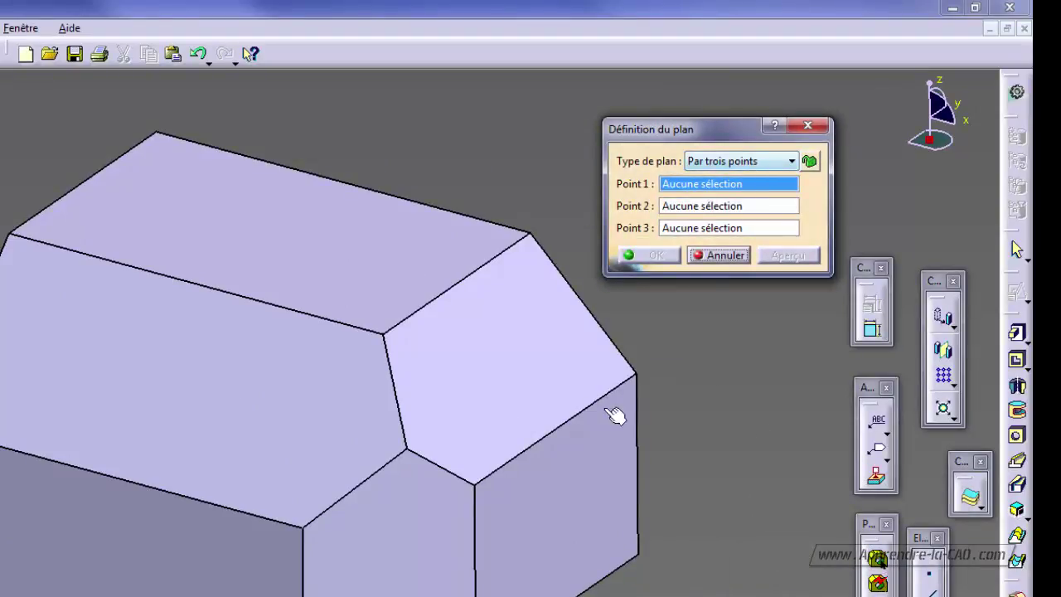
left_click(385, 334)
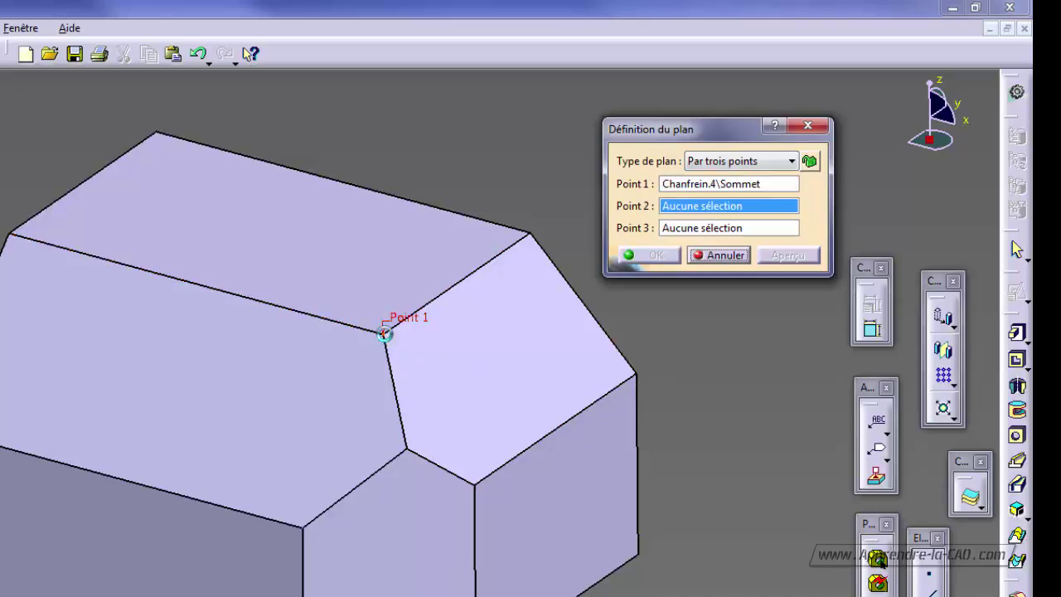
left_click(475, 481)
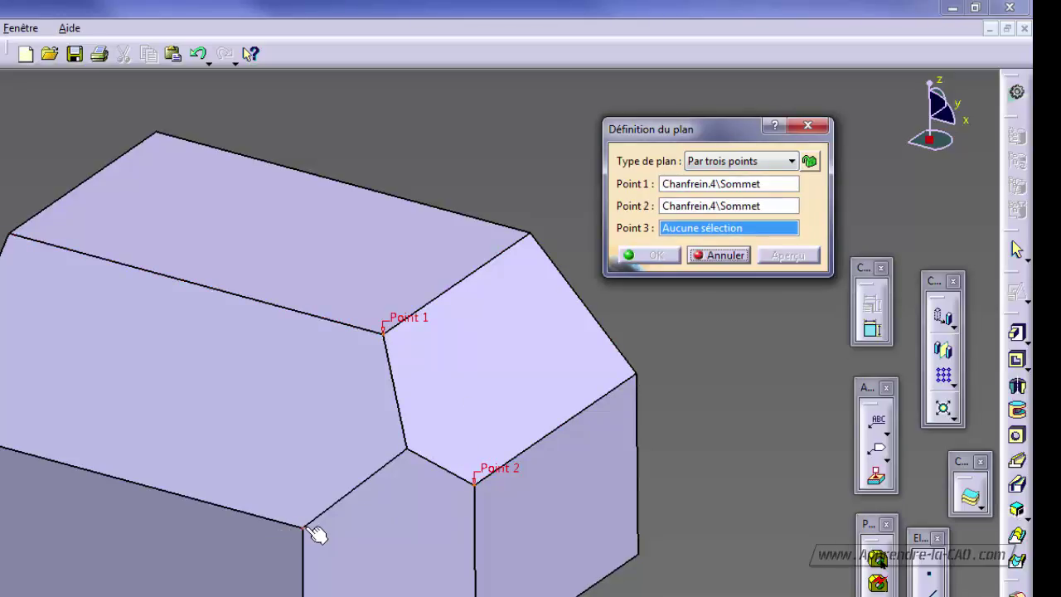
left_click(305, 526)
left_click(650, 207)
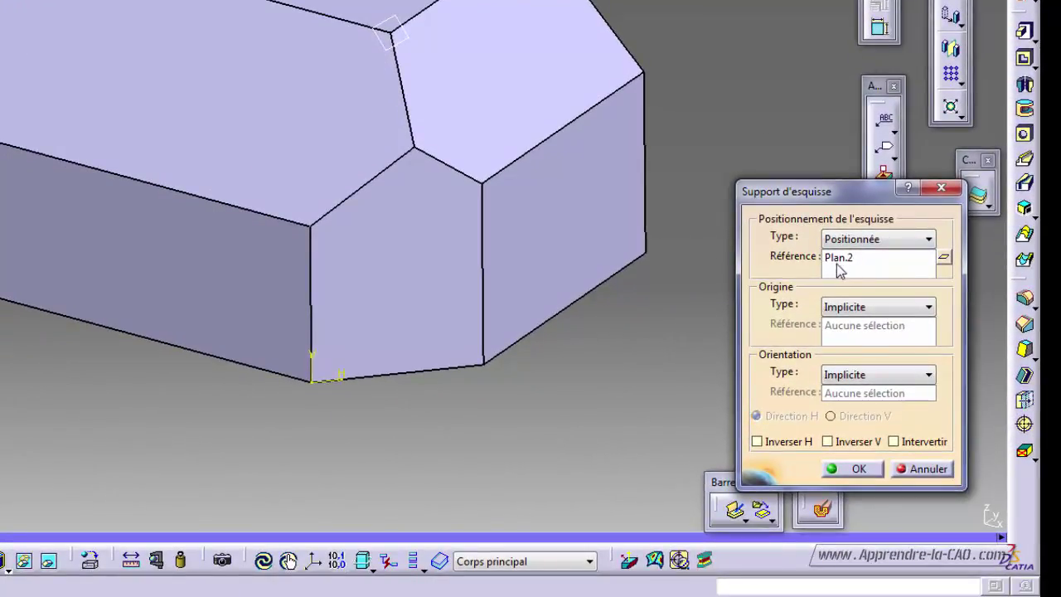
Set the sketch origin to the projection of a point, using the vertex where the three chamfers meet.
left_click(928, 308)
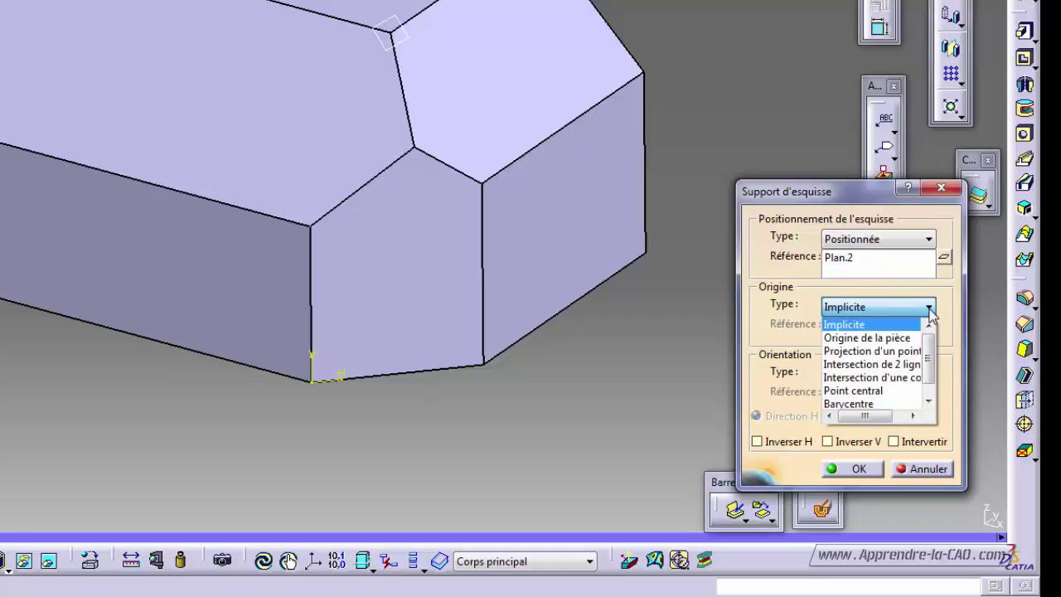
left_click(860, 351)
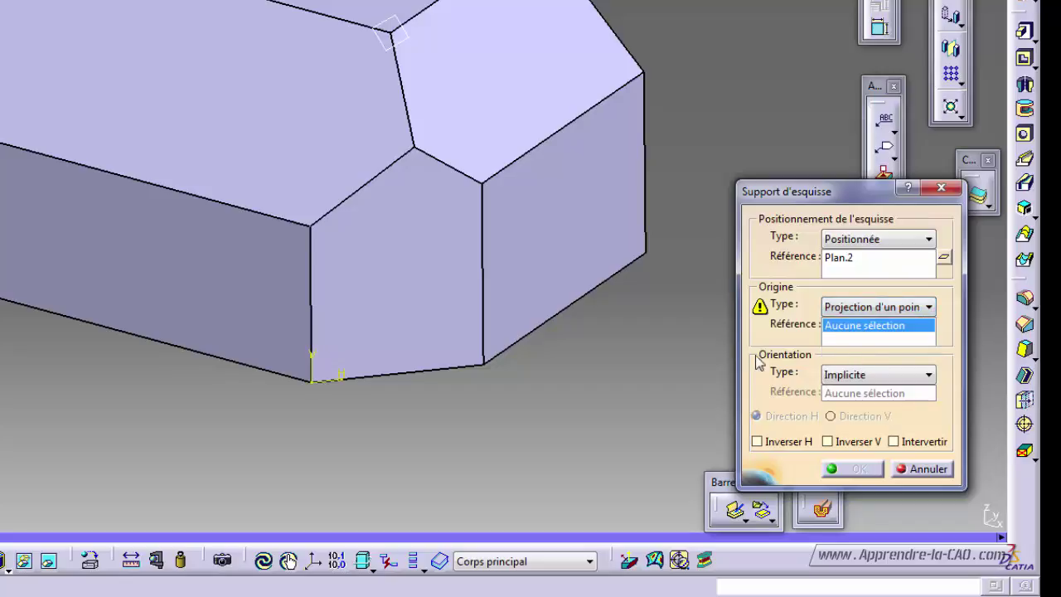
left_click(421, 152)
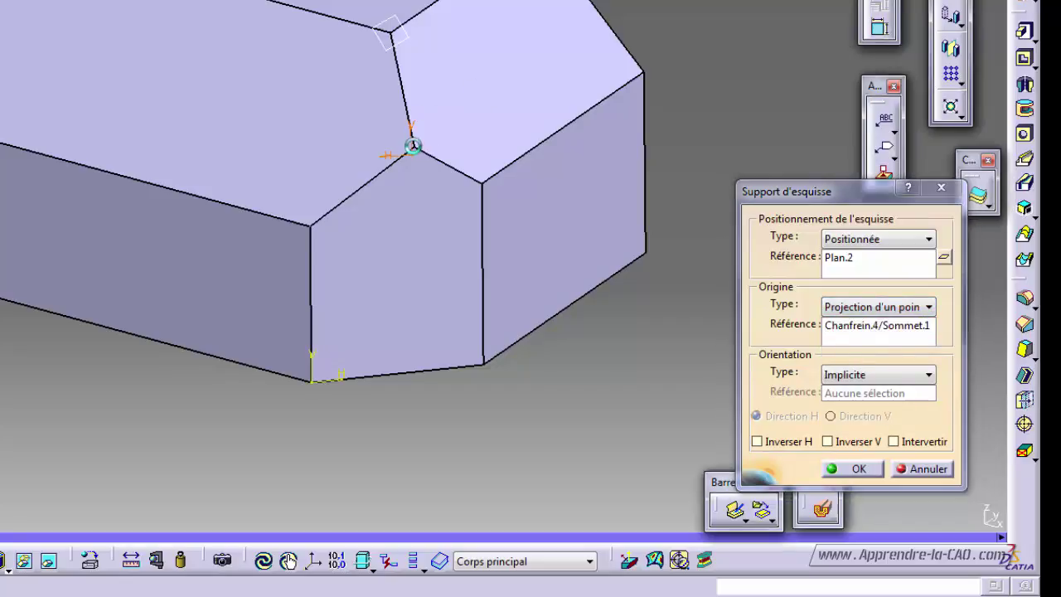
Set the sketch orientation to Parallèle à une ligne, using the edge between the two upper chamfer faces for direction H.
right_click(395, 261)
left_click(199, 408)
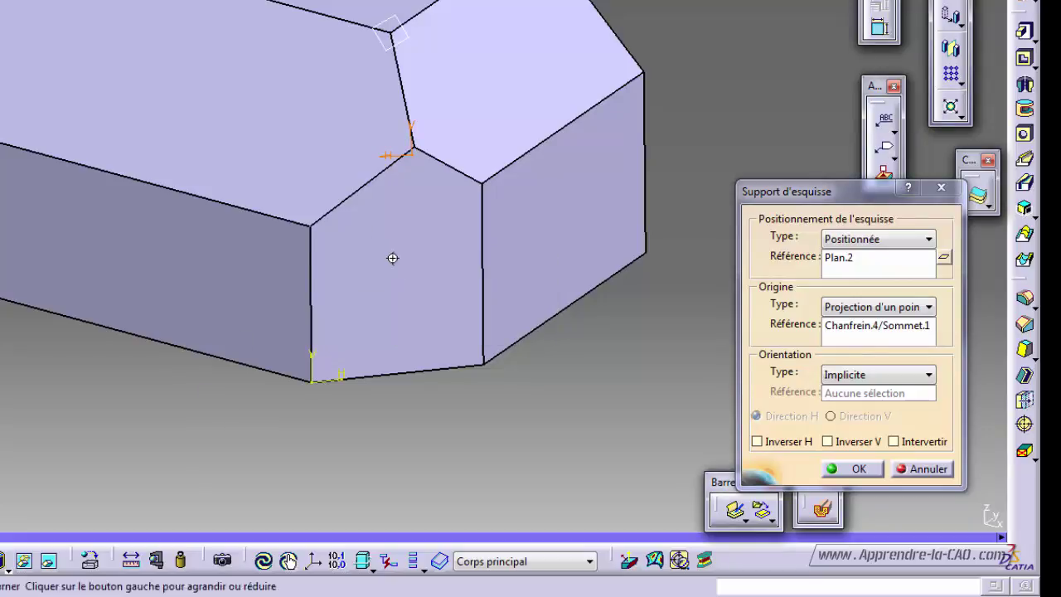
middle_click_drag(393, 258, 535, 224)
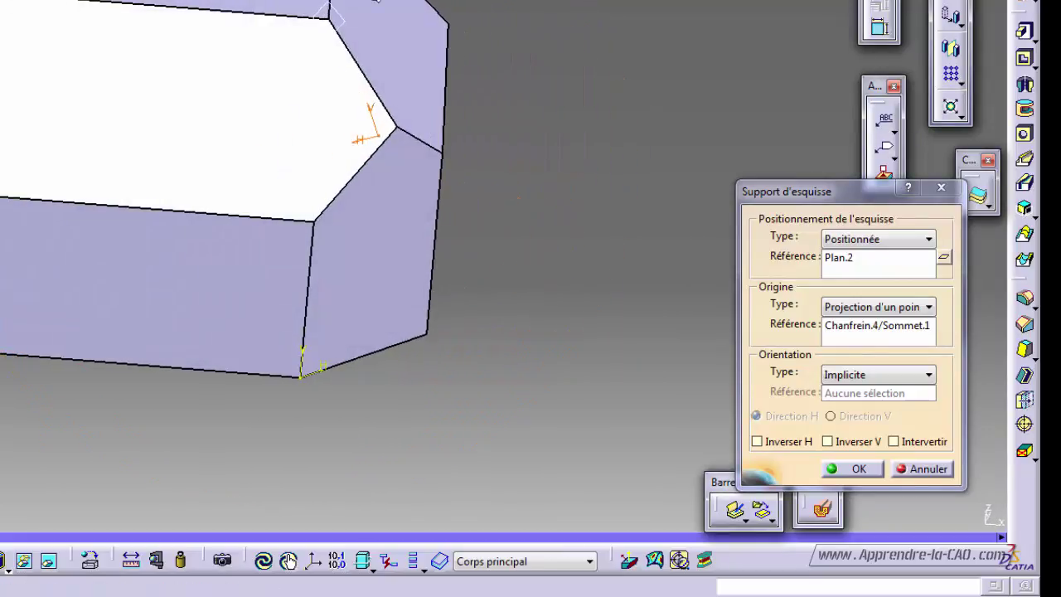
middle_click_drag(354, 205, 362, 312)
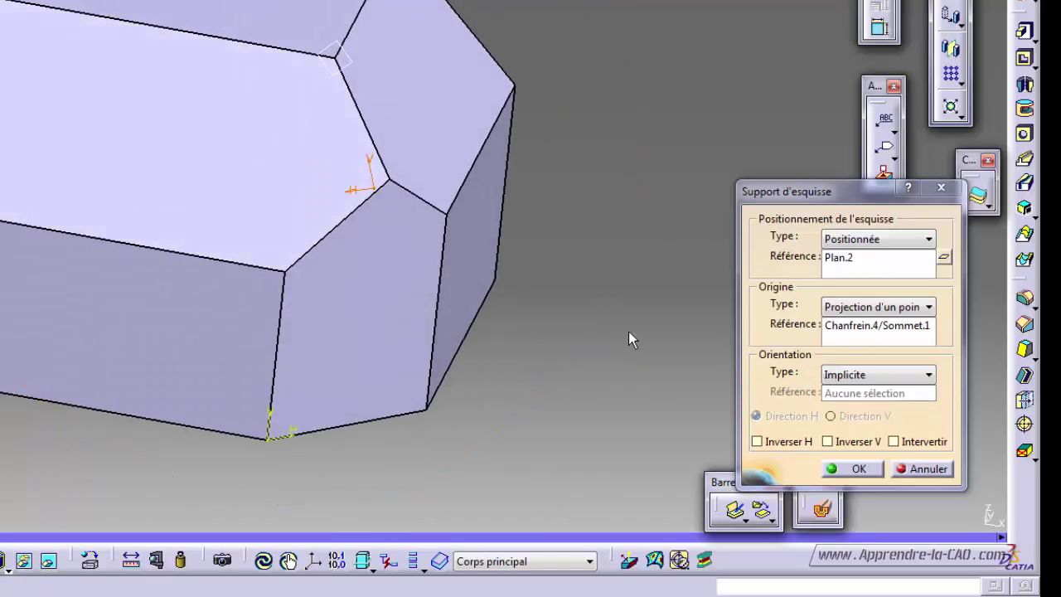
middle_click_drag(632, 337, 602, 345)
left_click(907, 379)
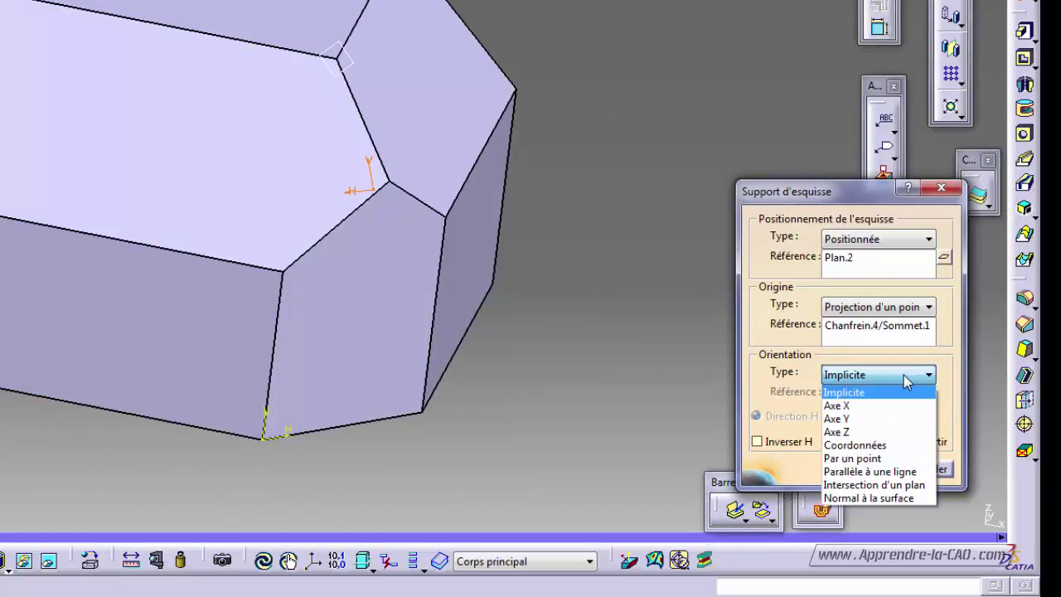
left_click(870, 471)
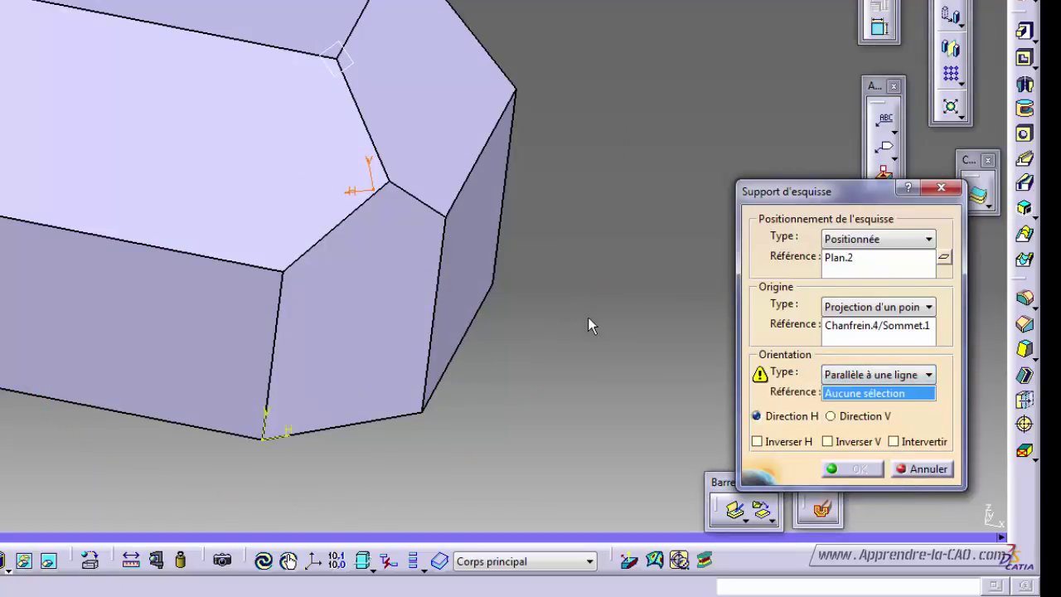
left_click(371, 119)
Enable Inverser H, Inverser V and Intervertir for the sketch axes, and accept the positioned sketch.
middle_click_drag(559, 363, 529, 365)
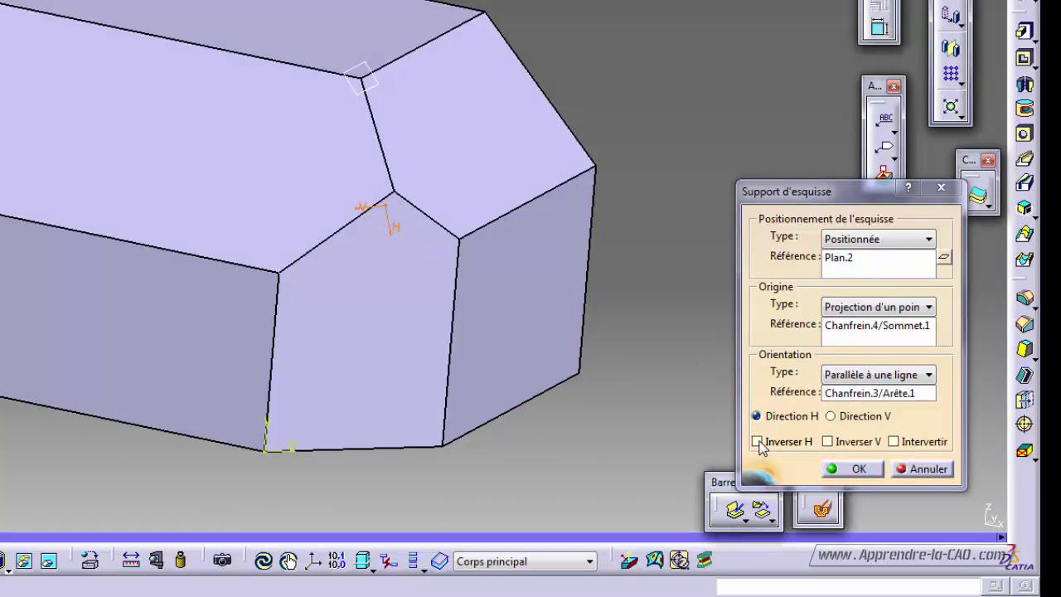
left_click(758, 443)
left_click(827, 443)
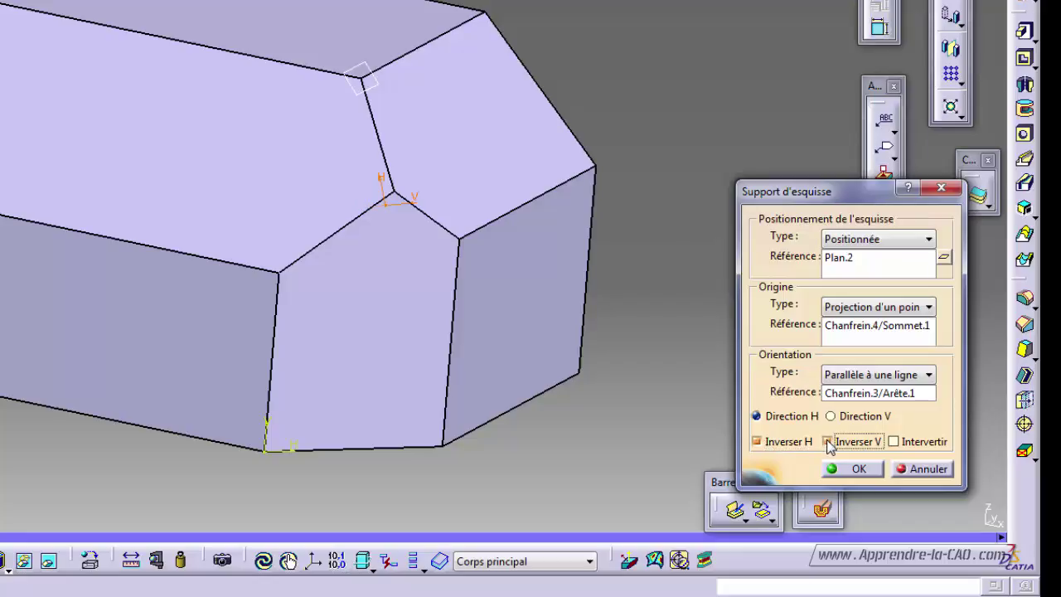
left_click(894, 442)
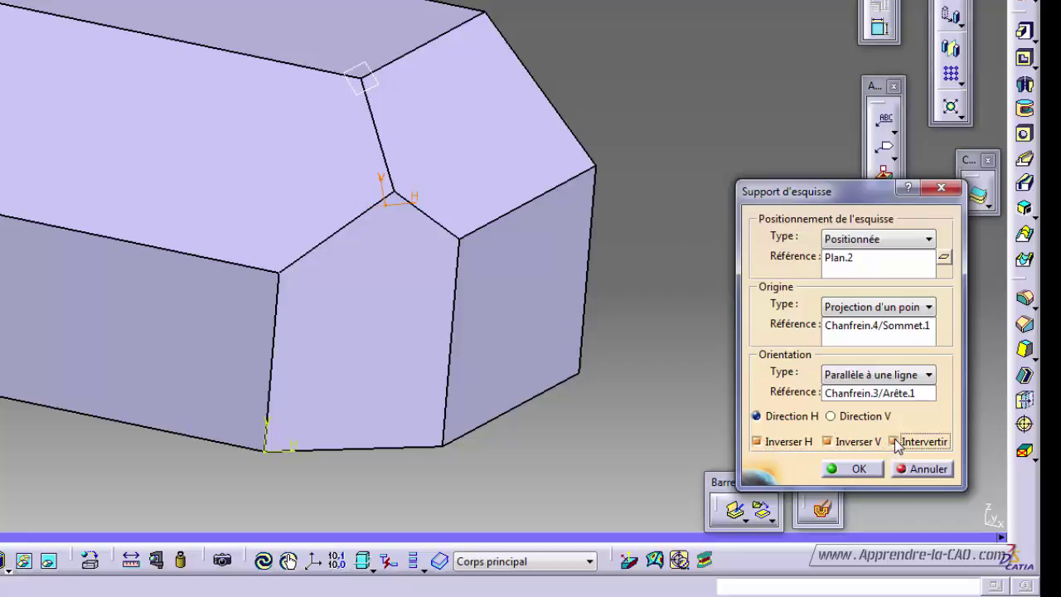
left_click(859, 469)
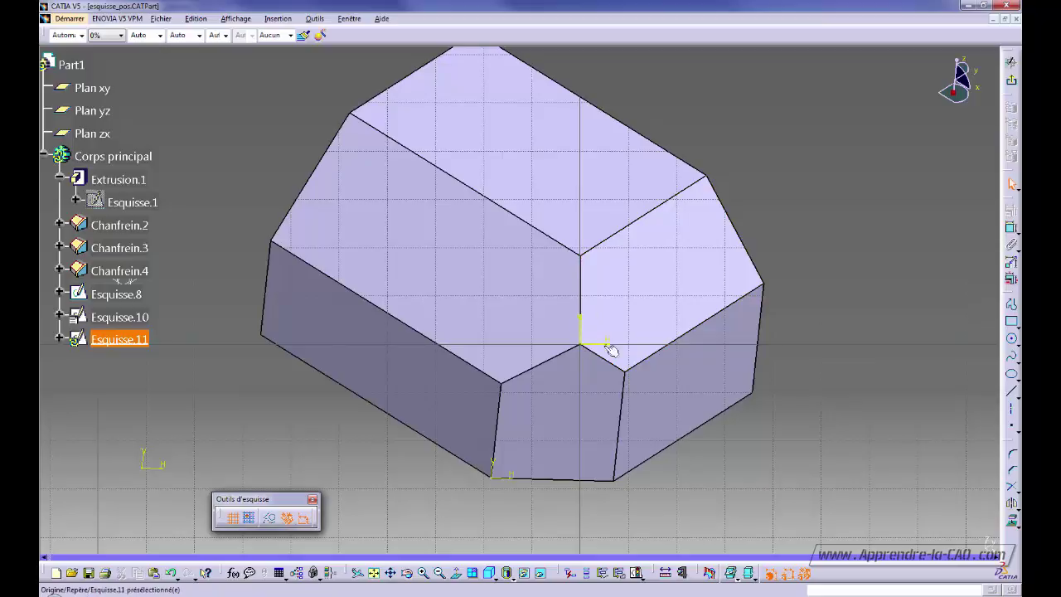
Sketch a circle centred on the sketch origin at the chamfer corner, reaching about halfway up the vertical axis-aligned edge.
left_click(1011, 338)
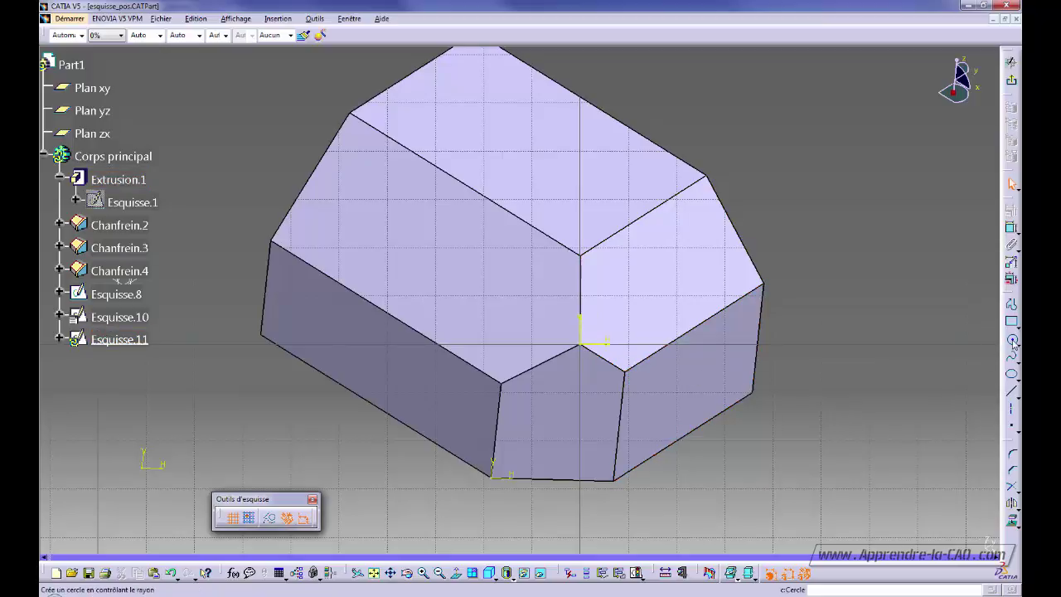
left_click(580, 341)
left_click(561, 311)
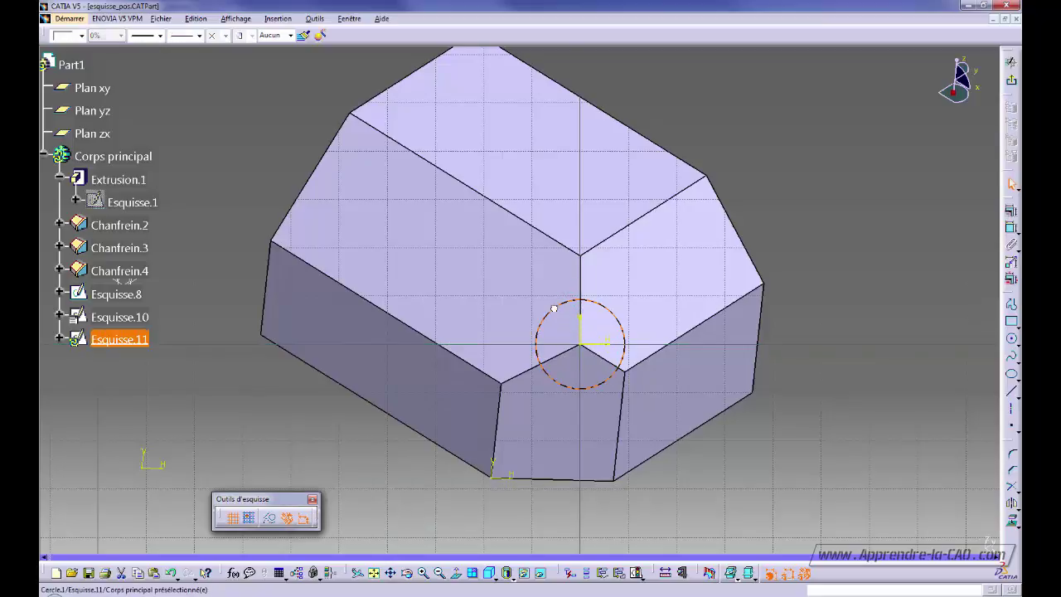
Leave the sketch and cut a pocket from the corner circle, 173 mm deep, with its second limit about 81 mm on the opposite side.
left_click(1011, 80)
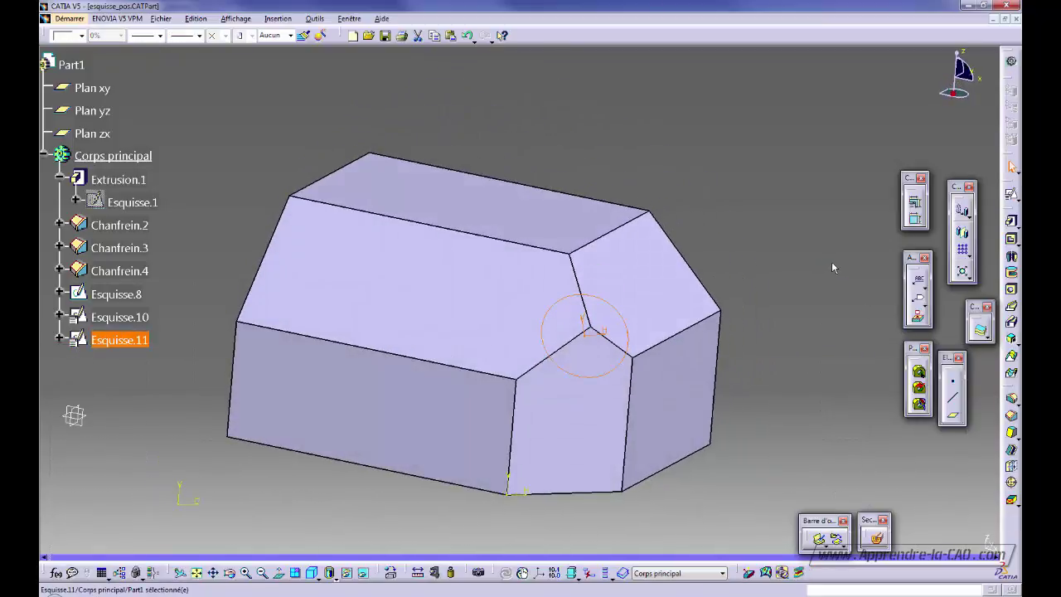
left_click(1011, 239)
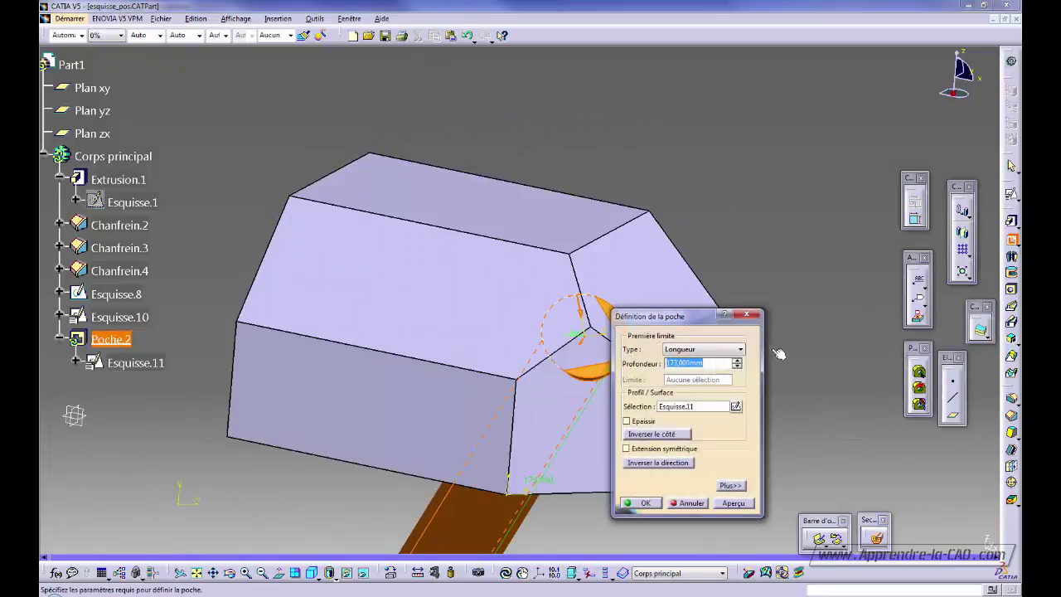
middle_click_drag(523, 393, 452, 328)
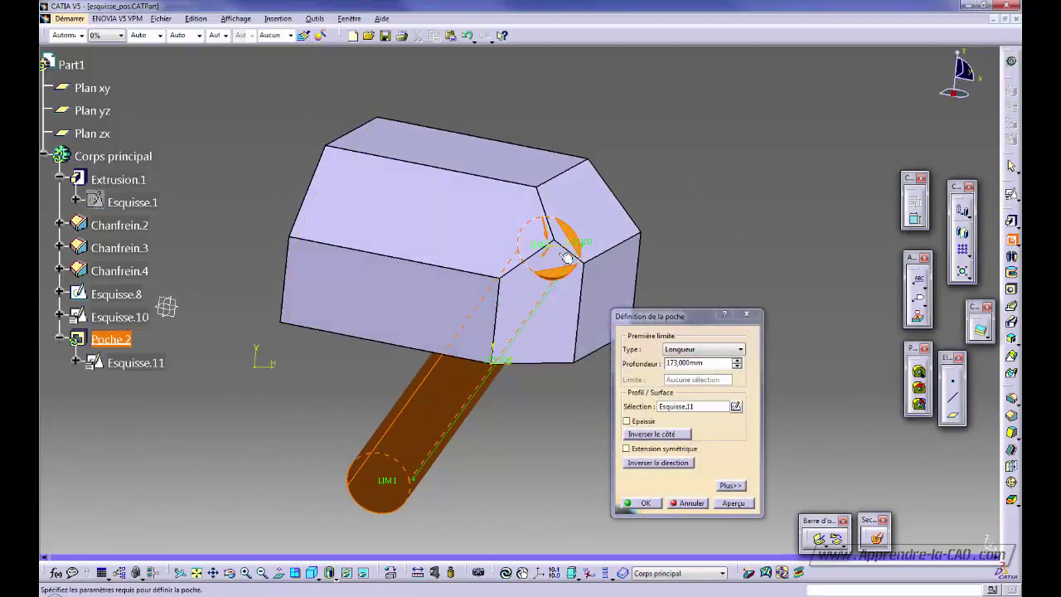
left_click_drag(538, 244, 627, 142)
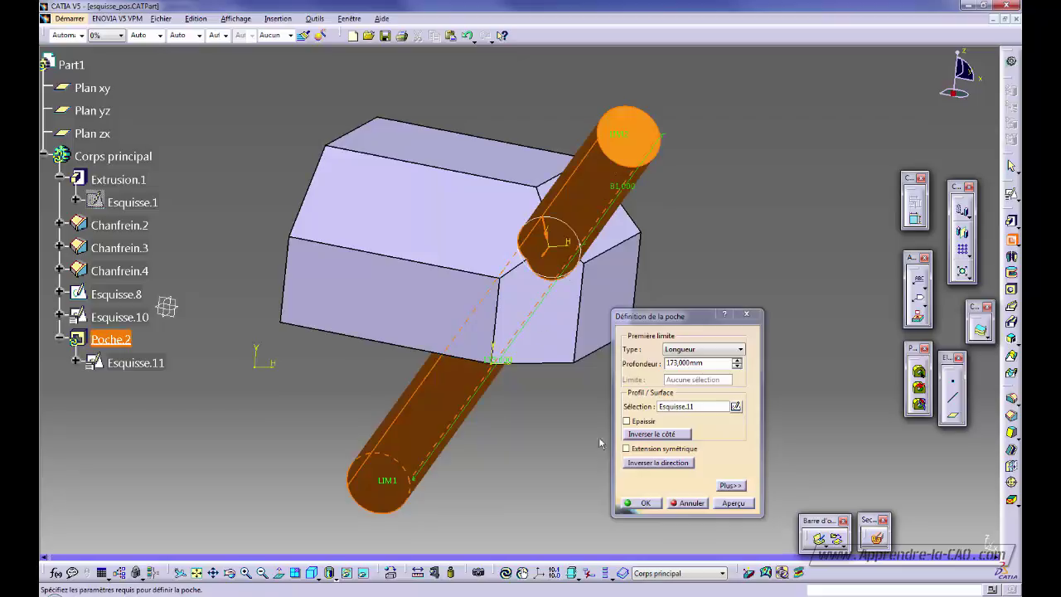
left_click(647, 503)
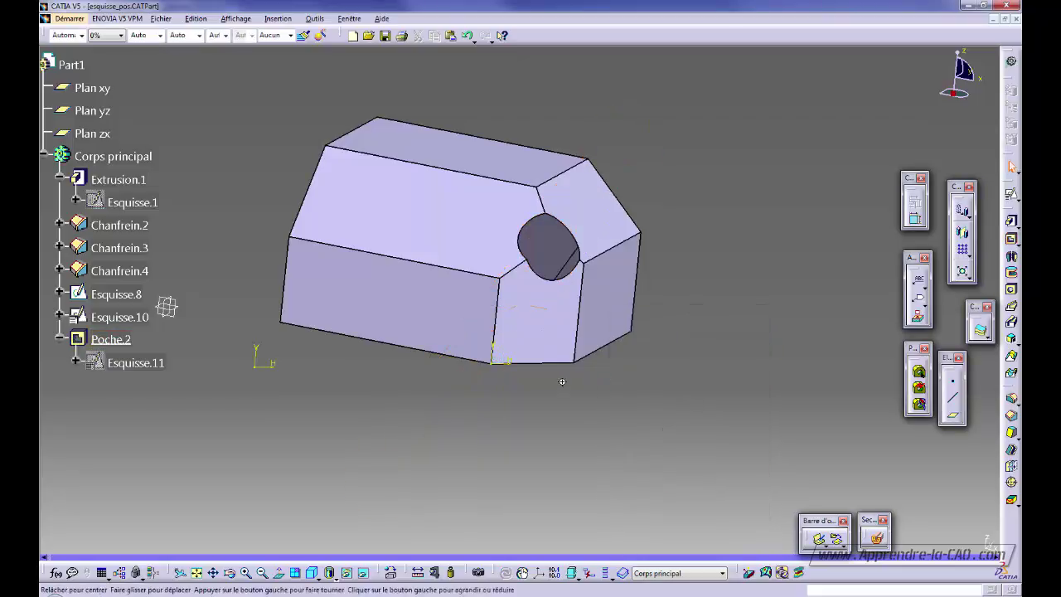
middle_click_drag(518, 464, 575, 440)
mouse_move(413, 452)
middle_mouse_down()
mouse_move(396, 452)
mouse_move(412, 462)
middle_mouse_up()
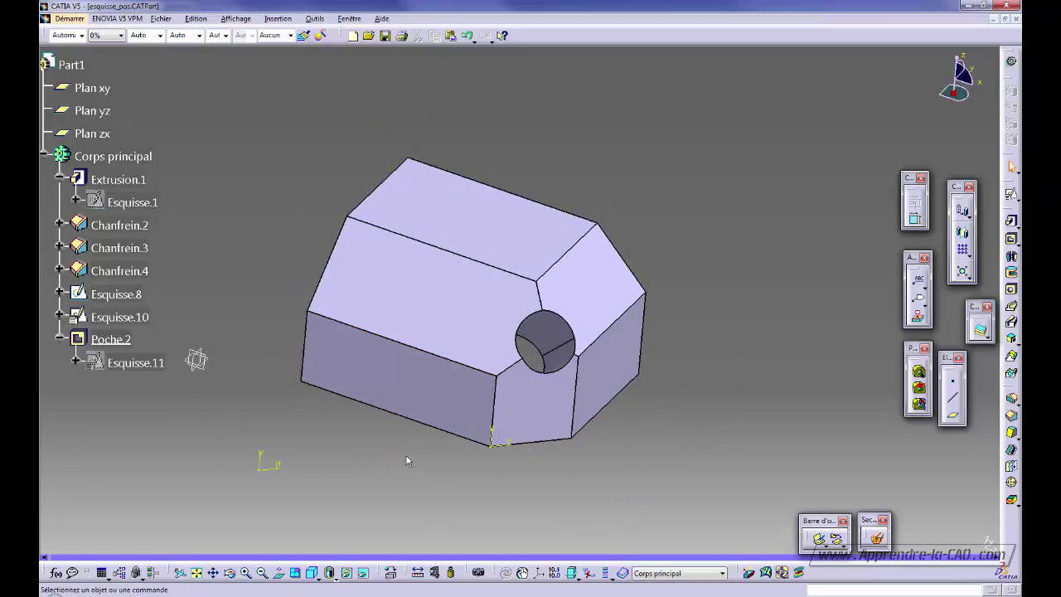
Set Longueur1 of the chamfer along the block's long upper edge to 18 mm and check the pocket's position at the corner.
double_click(420, 297)
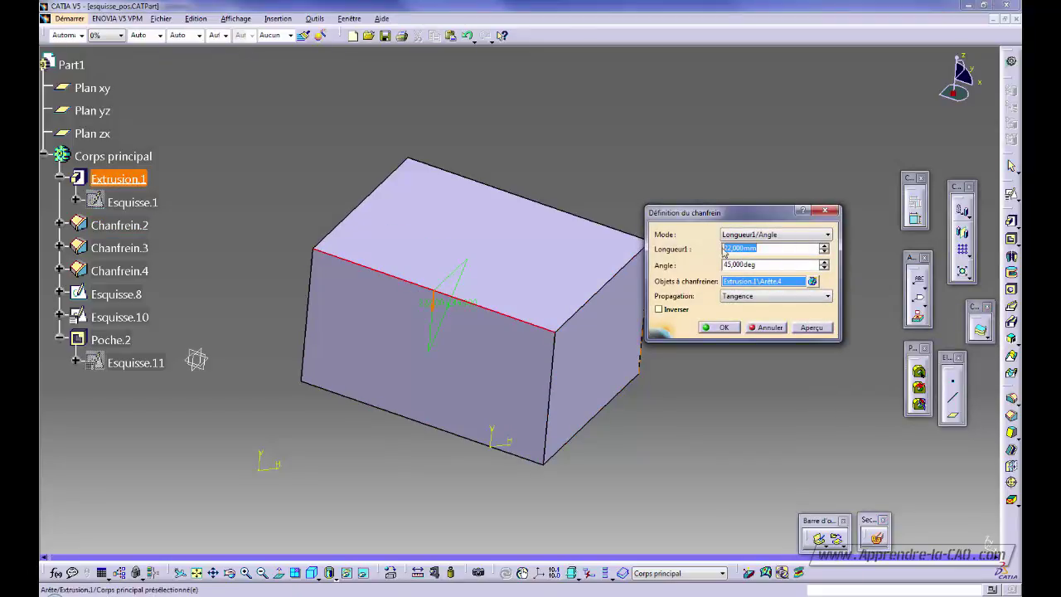
type("18")
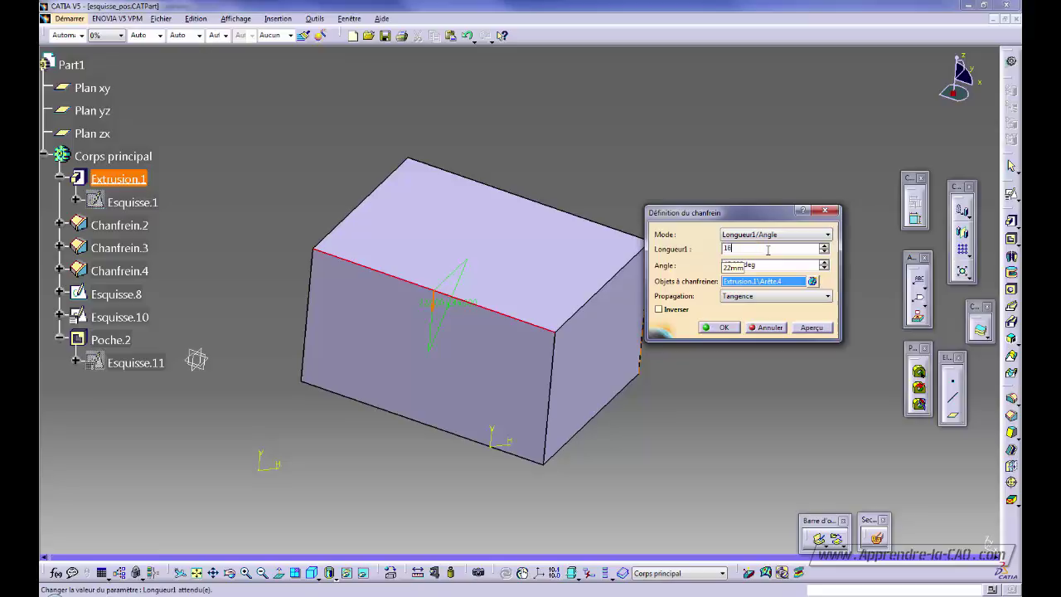
key("Return")
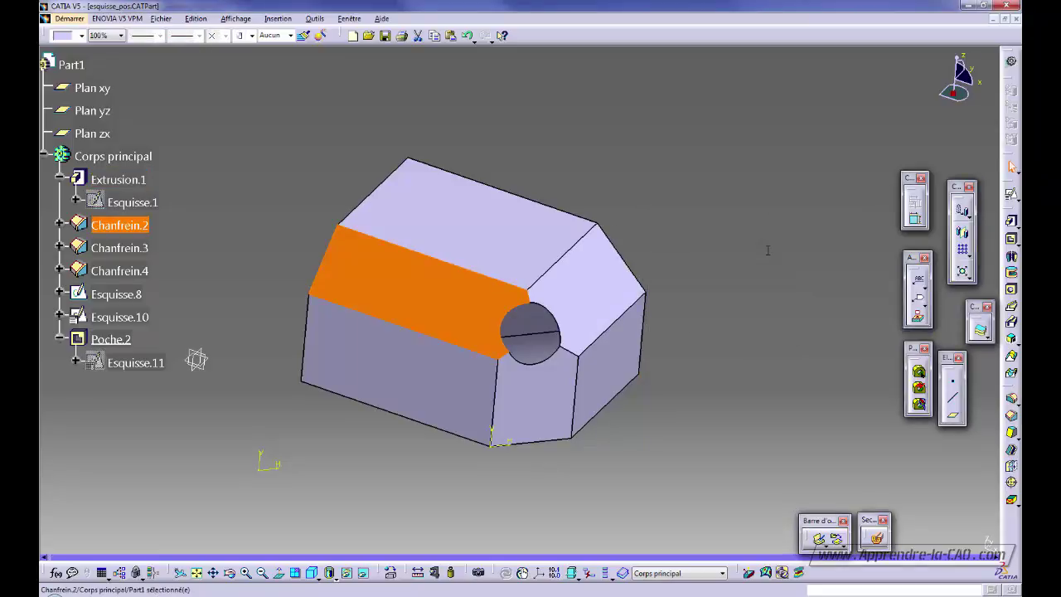
left_click(727, 405)
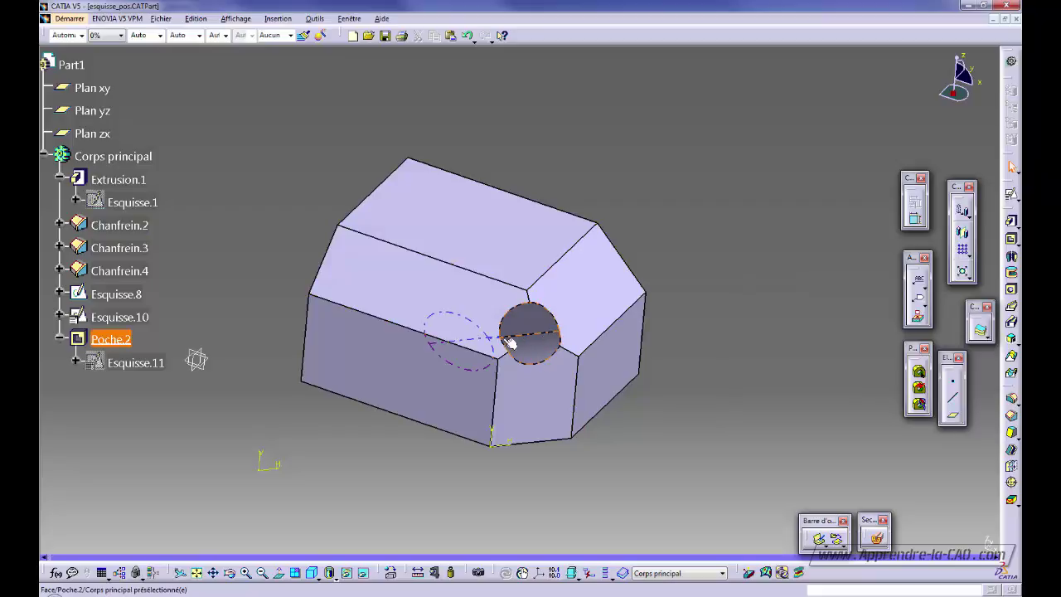
left_click(534, 299)
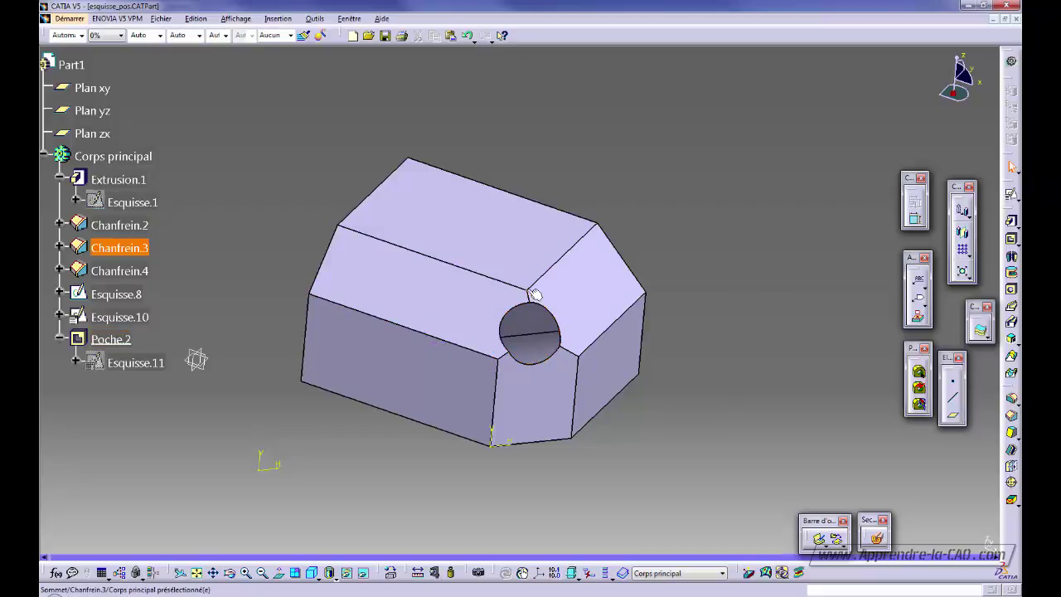
left_click(498, 359)
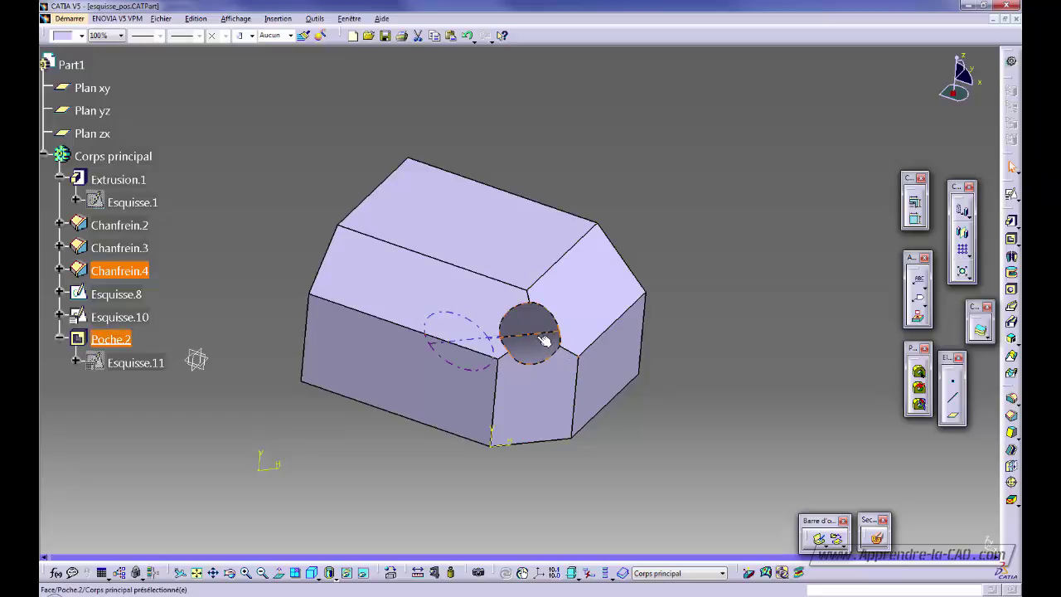
Set Longueur1 of the chamfer along the block's short upper edge to 12 mm.
middle_click_drag(611, 362, 487, 432)
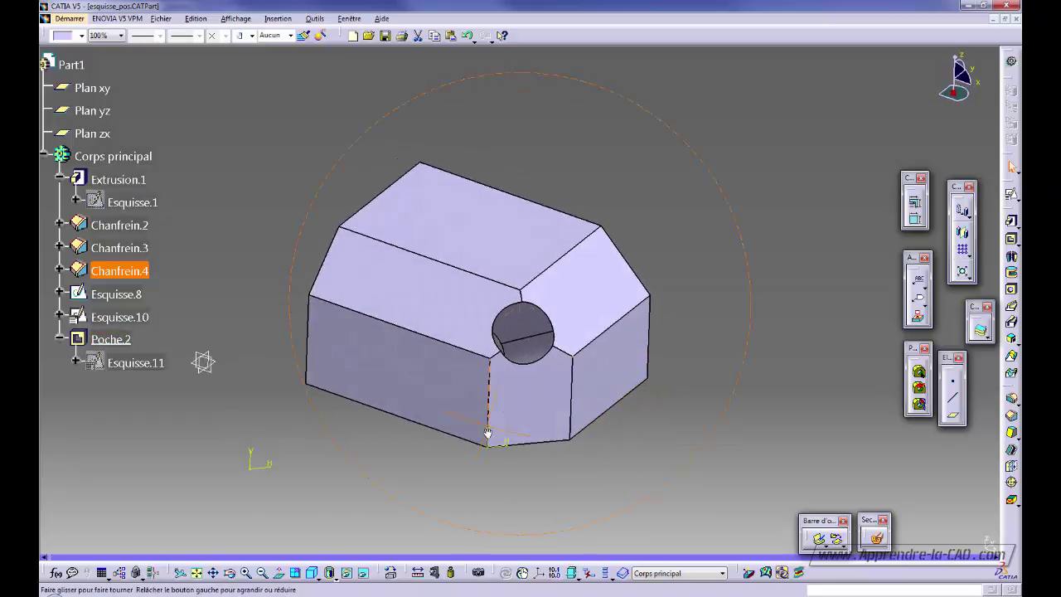
double_click(599, 290)
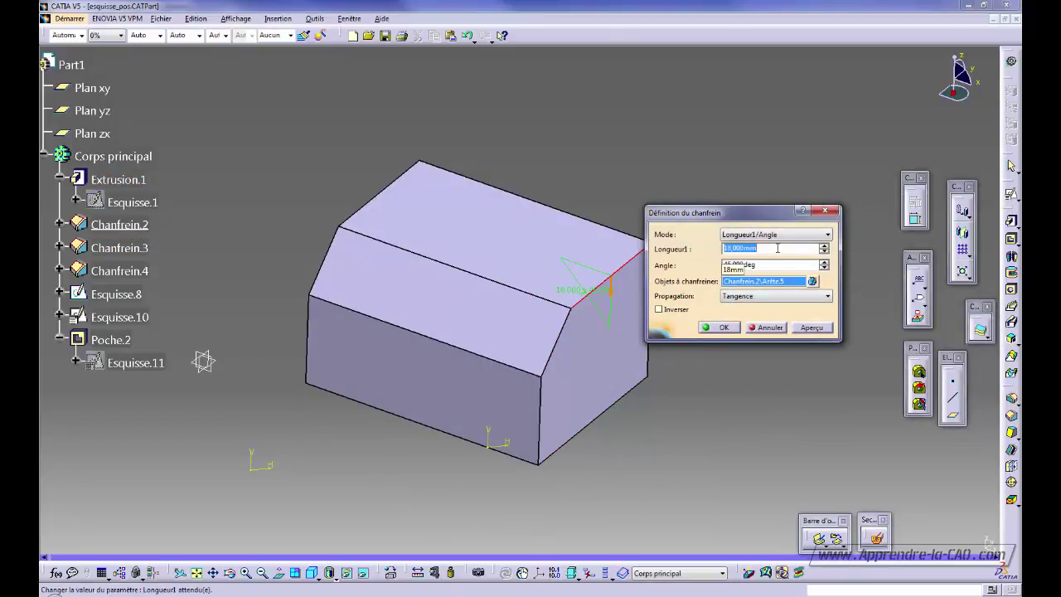
type("12")
key("Return")
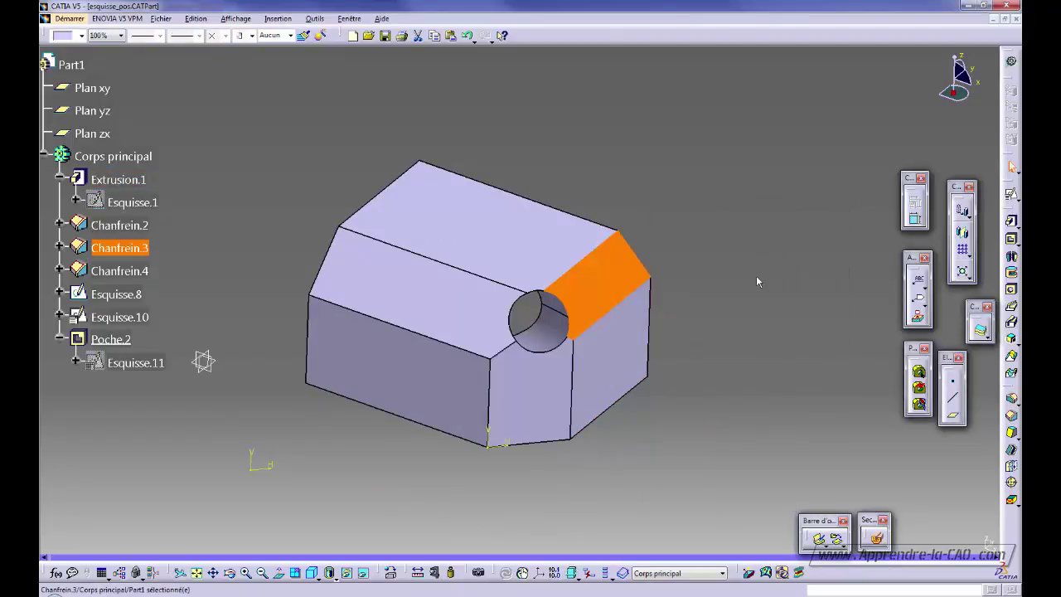
left_click(676, 364)
middle_click_drag(676, 366, 740, 378)
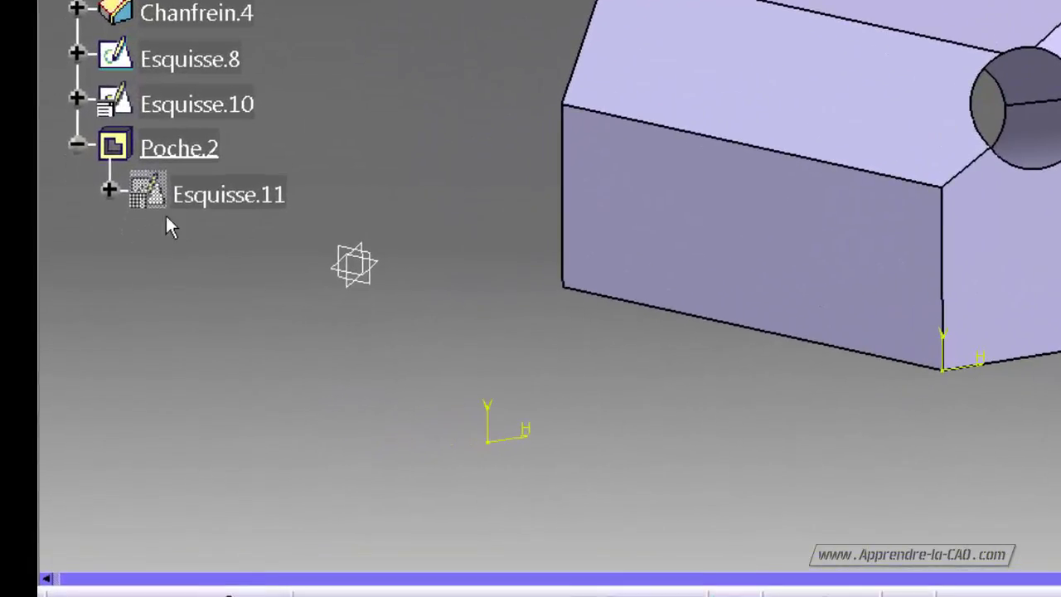
Review the support, origin and orientation references of Esquisse.11, the pocket's sketch, in its sketch support definition.
left_click(218, 192)
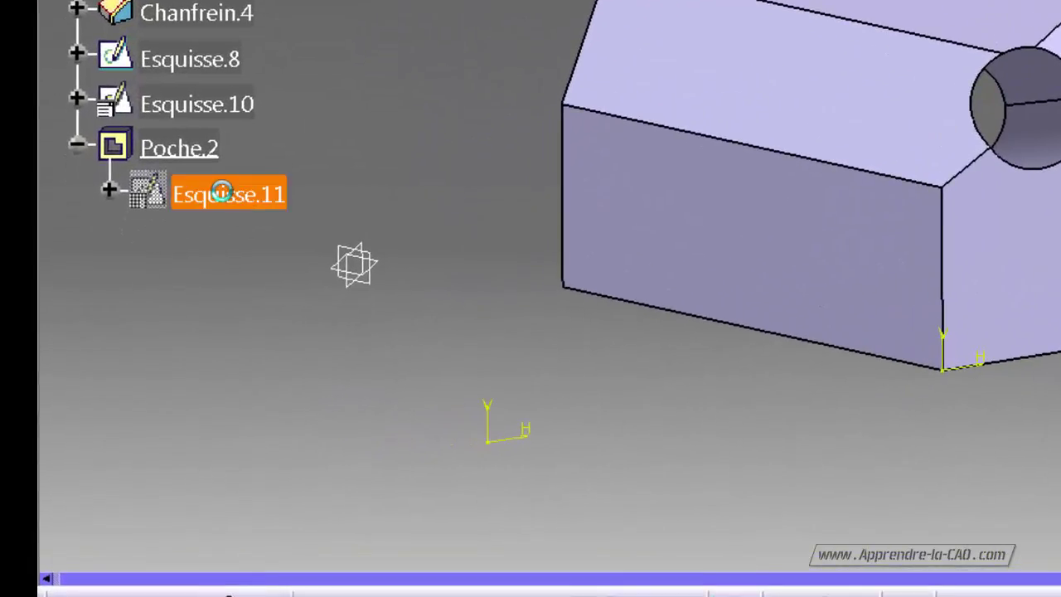
right_click(226, 199)
mouse_move(357, 171)
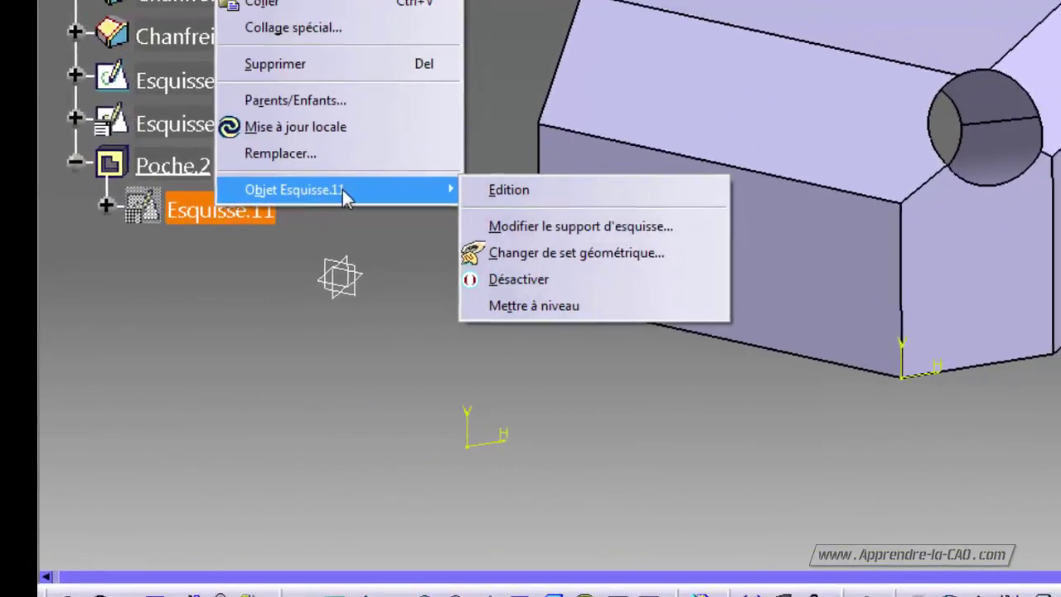
left_click(655, 215)
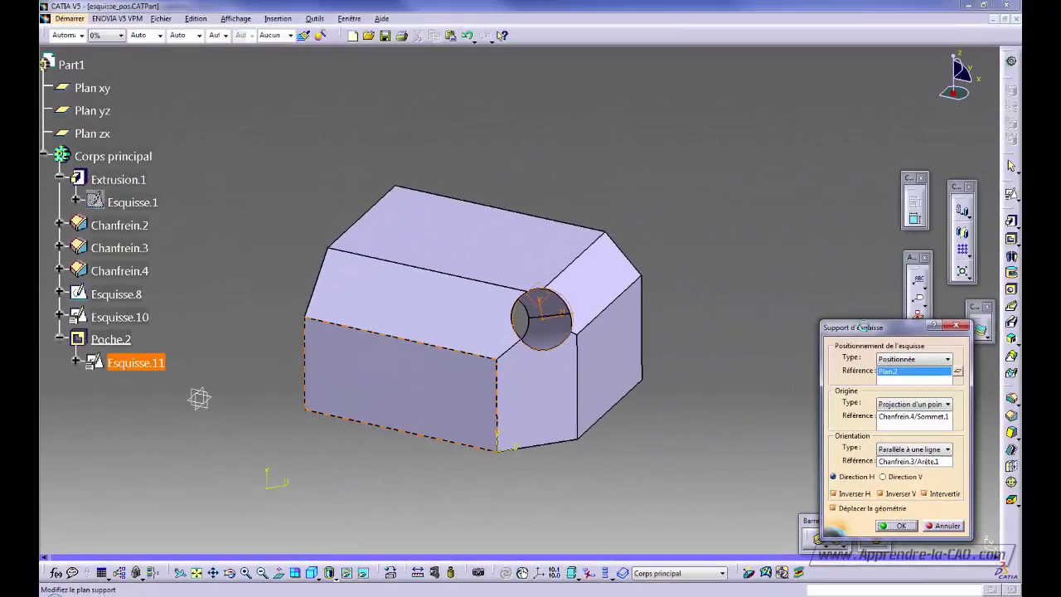
left_click_drag(865, 327, 793, 291)
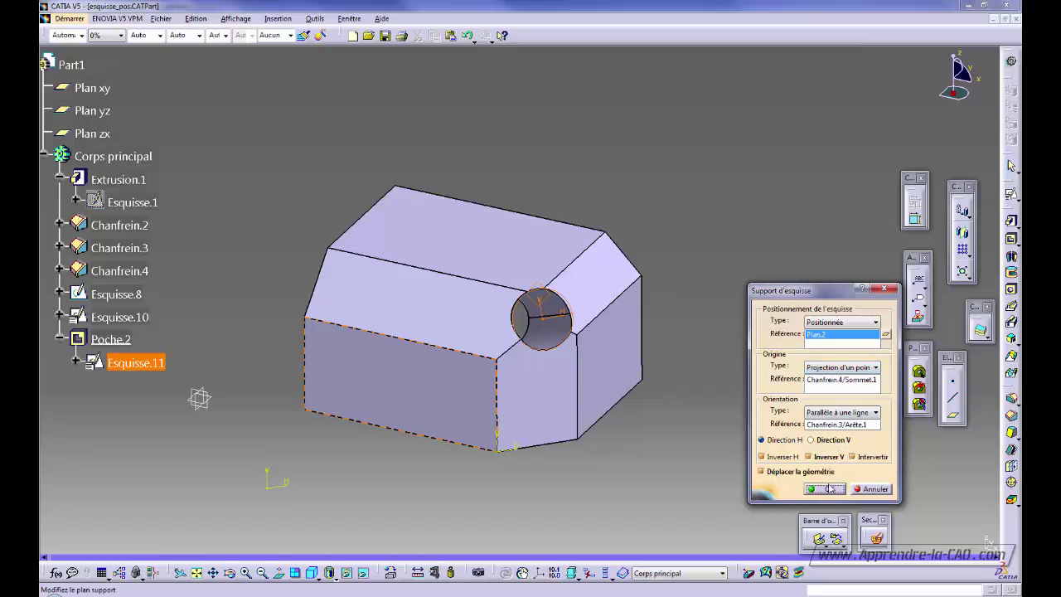
left_click(828, 489)
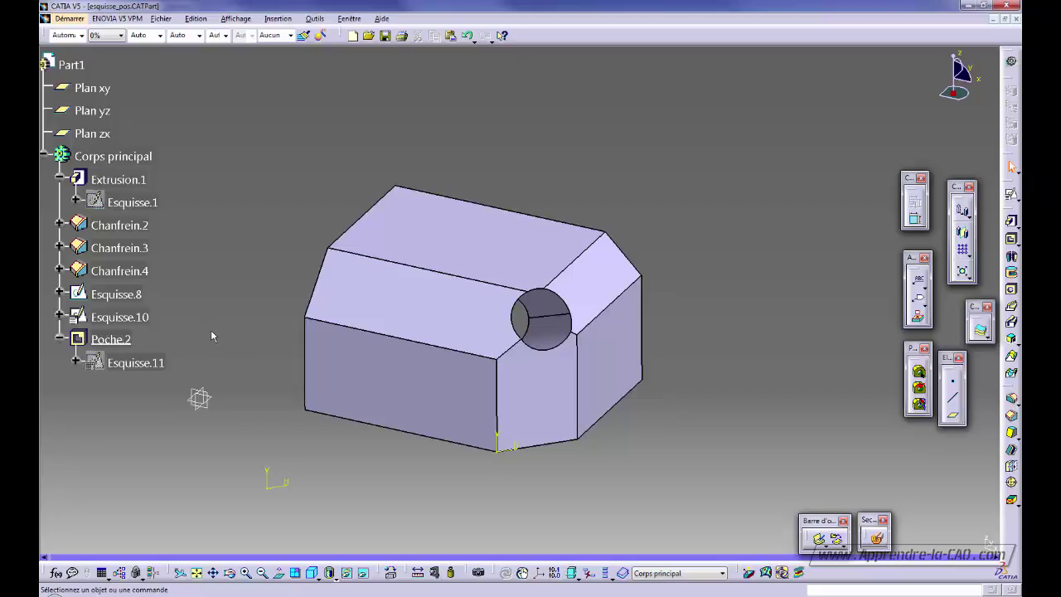
Change the support type of Esquisse.8 to Positionnée and use the extrusion's long side face below the chamfer as its reference.
left_click(114, 296)
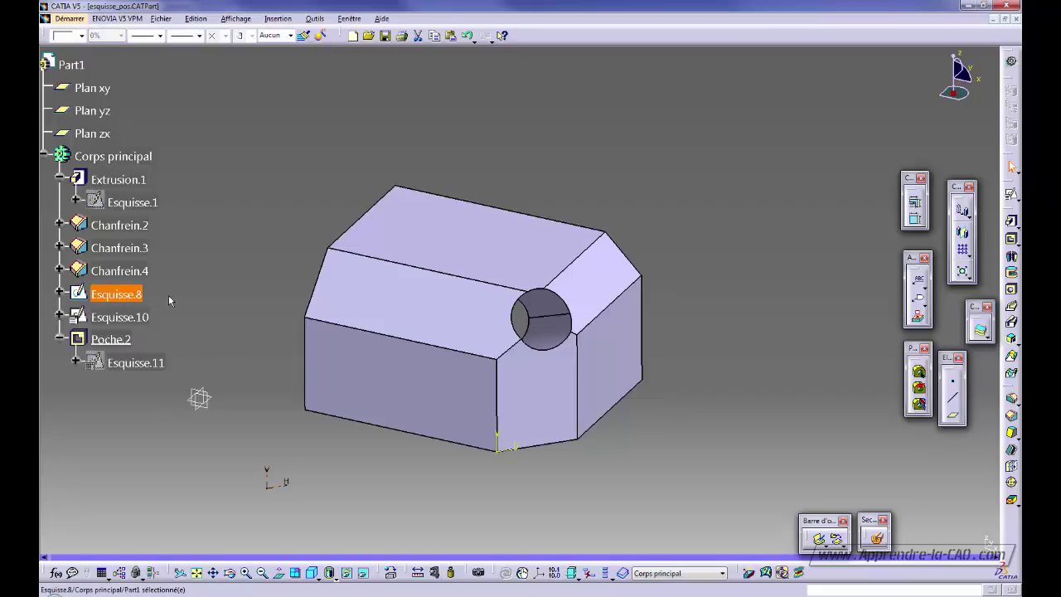
right_click(124, 295)
mouse_move(199, 524)
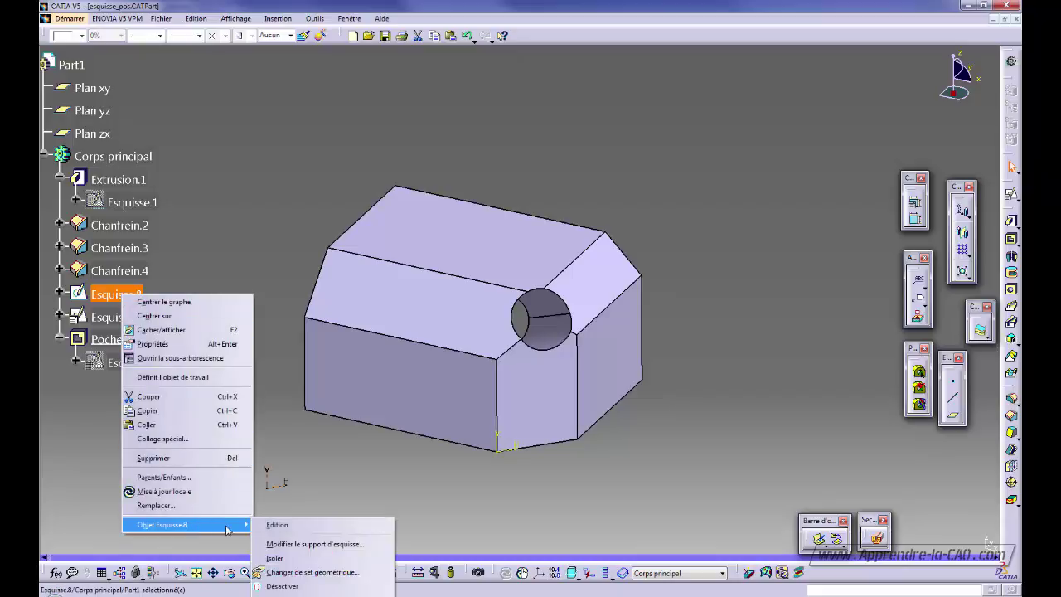
left_click(324, 544)
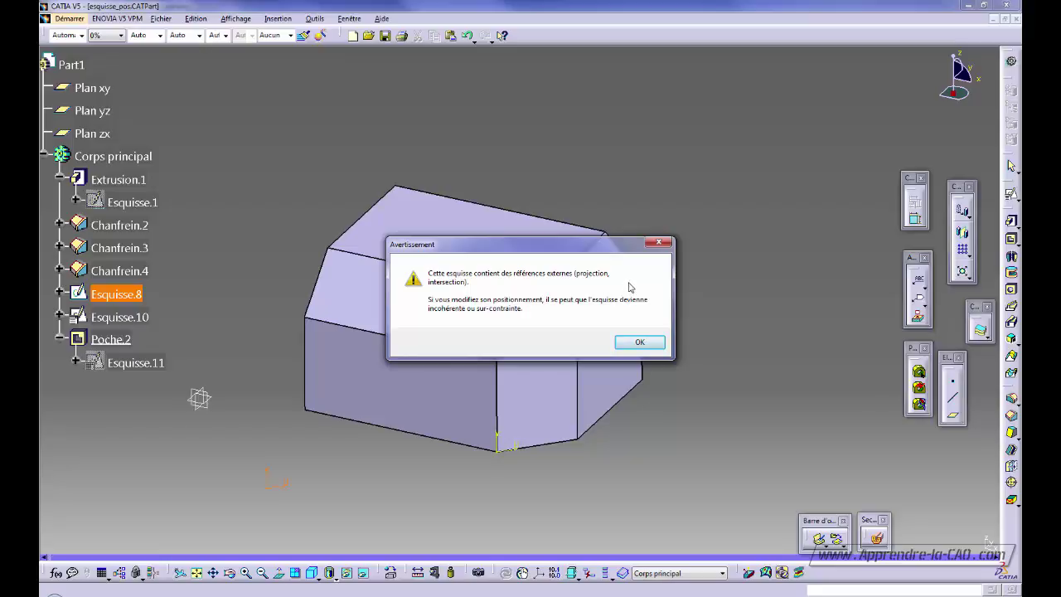
left_click(644, 343)
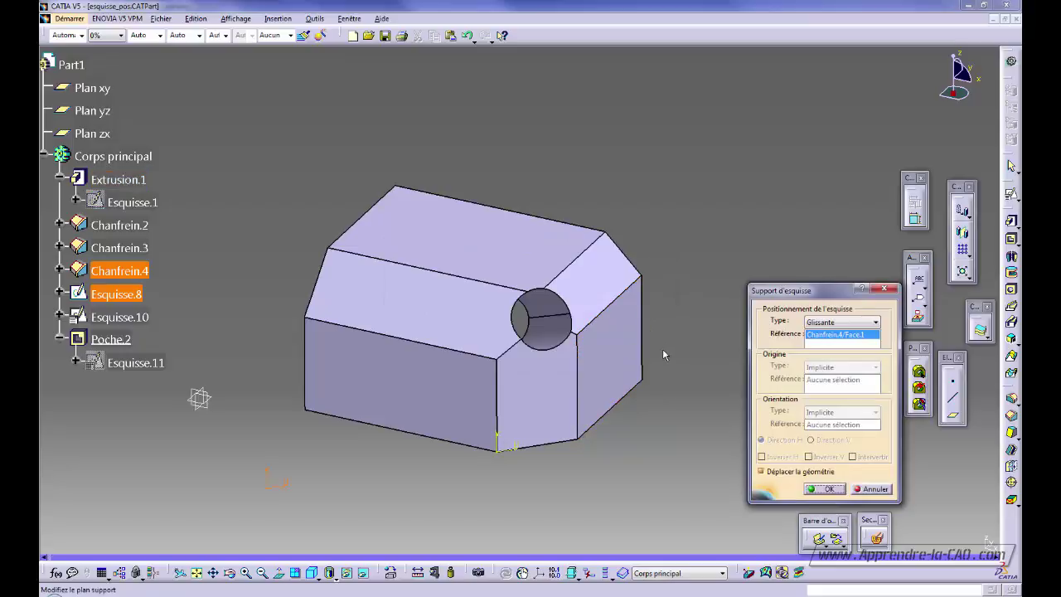
left_click(873, 323)
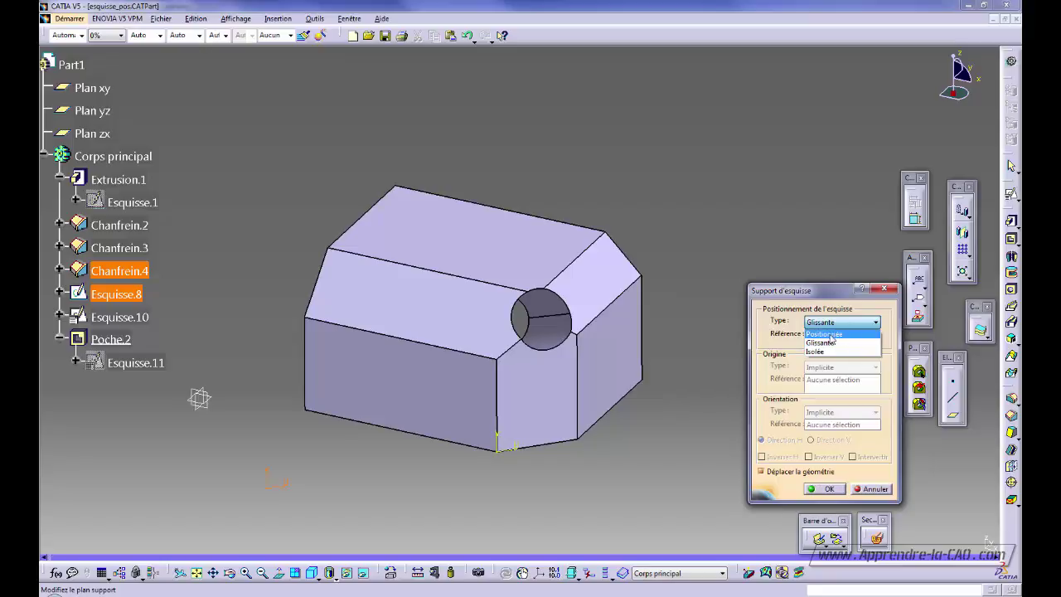
left_click(846, 334)
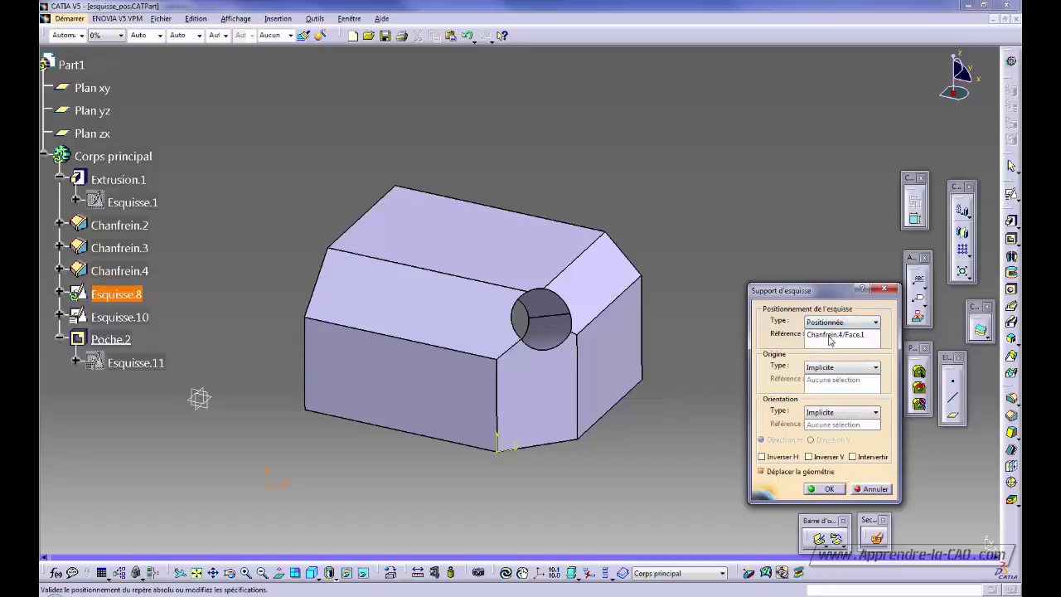
left_click(829, 335)
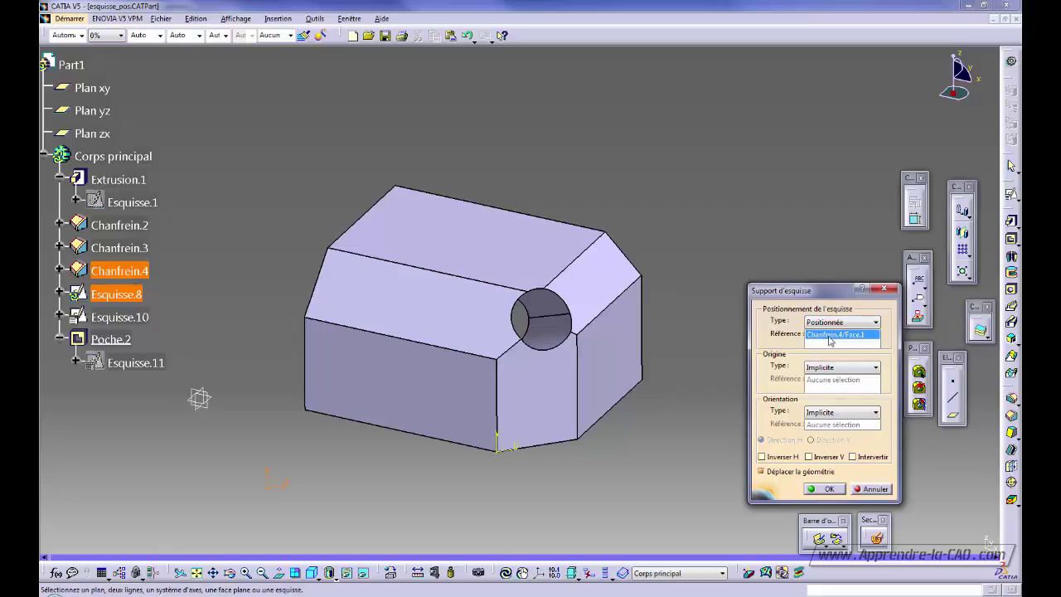
left_click(386, 385)
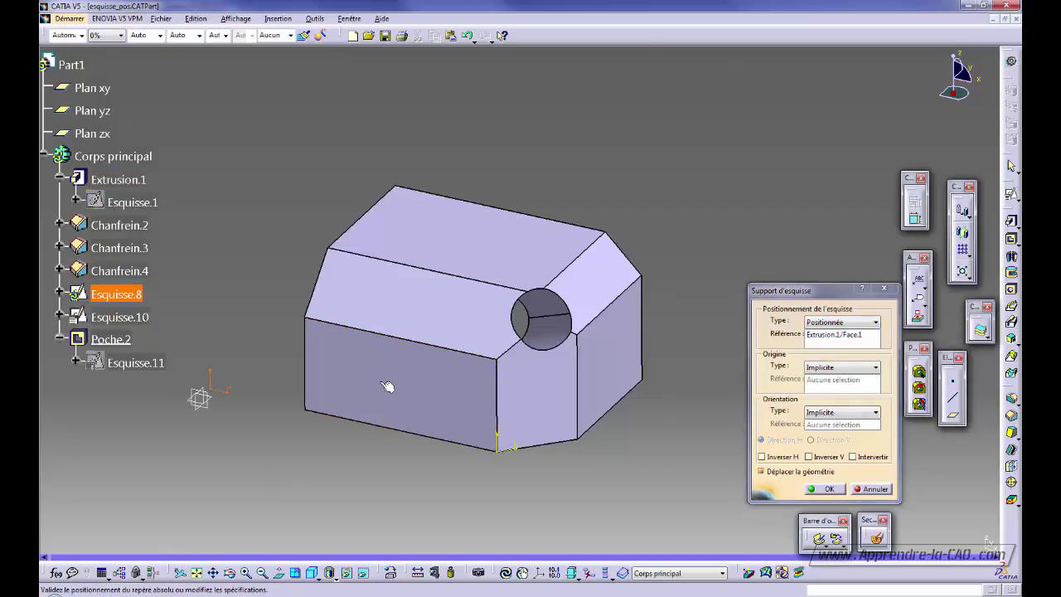
Set the origin of Esquisse.8 to the projection of a point, using the side face's lower far vertex, and accept the support.
left_click(837, 370)
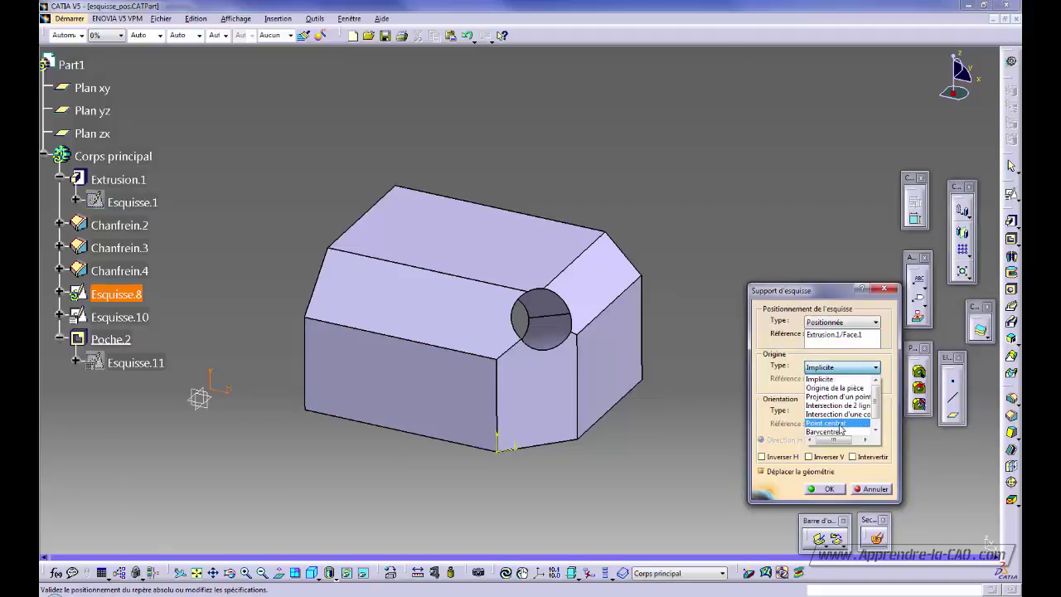
left_click(837, 396)
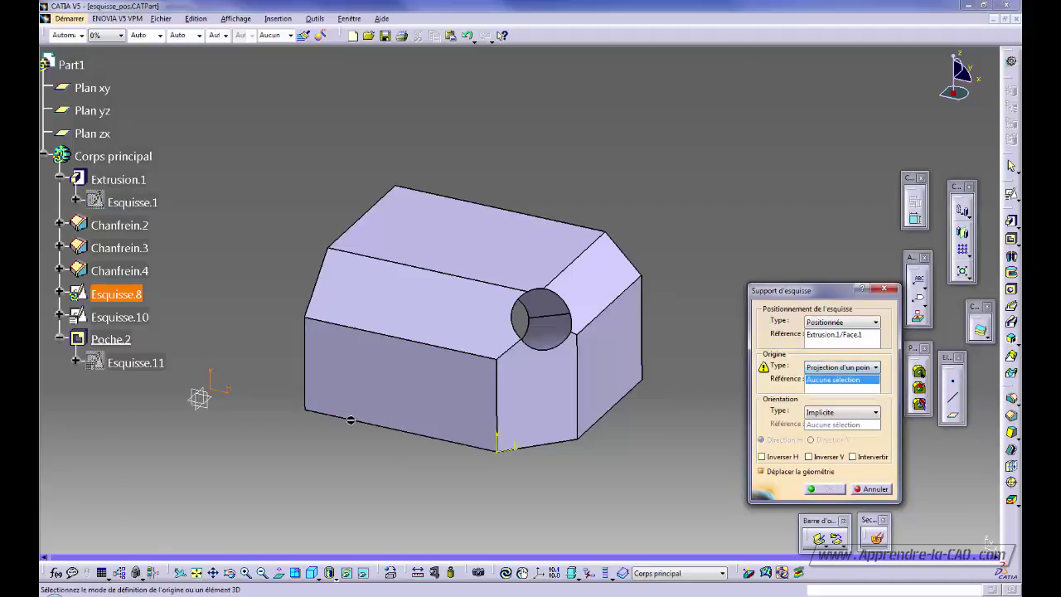
left_click(307, 410)
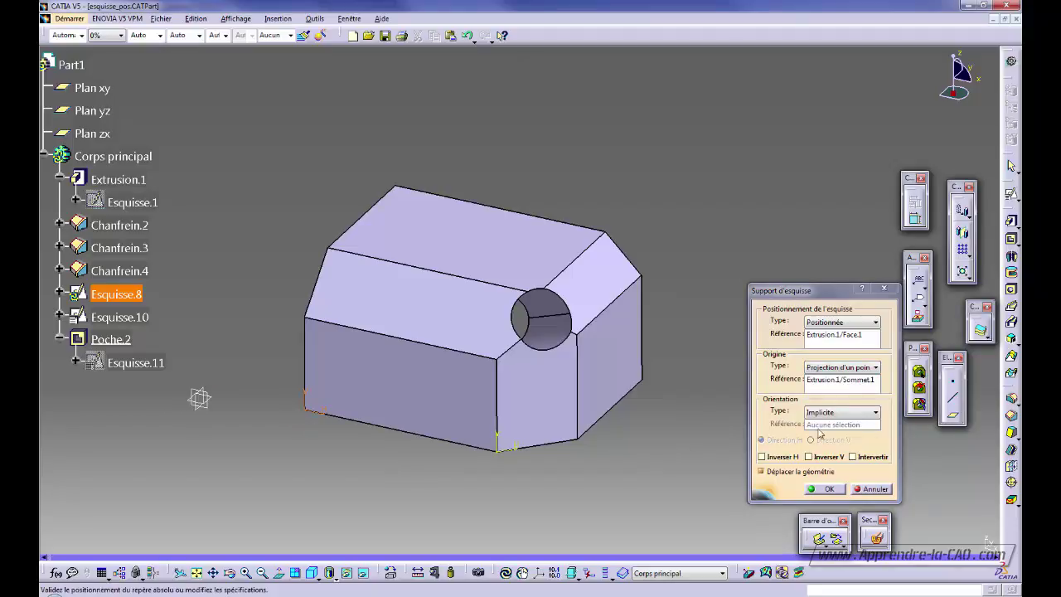
left_click(829, 489)
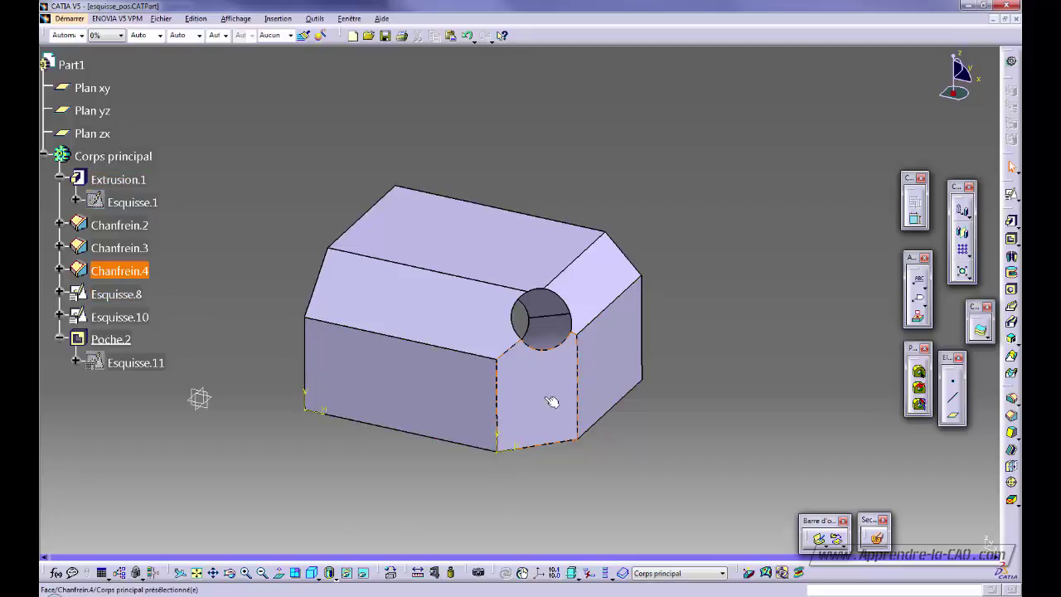
left_click(438, 407)
left_click(370, 486)
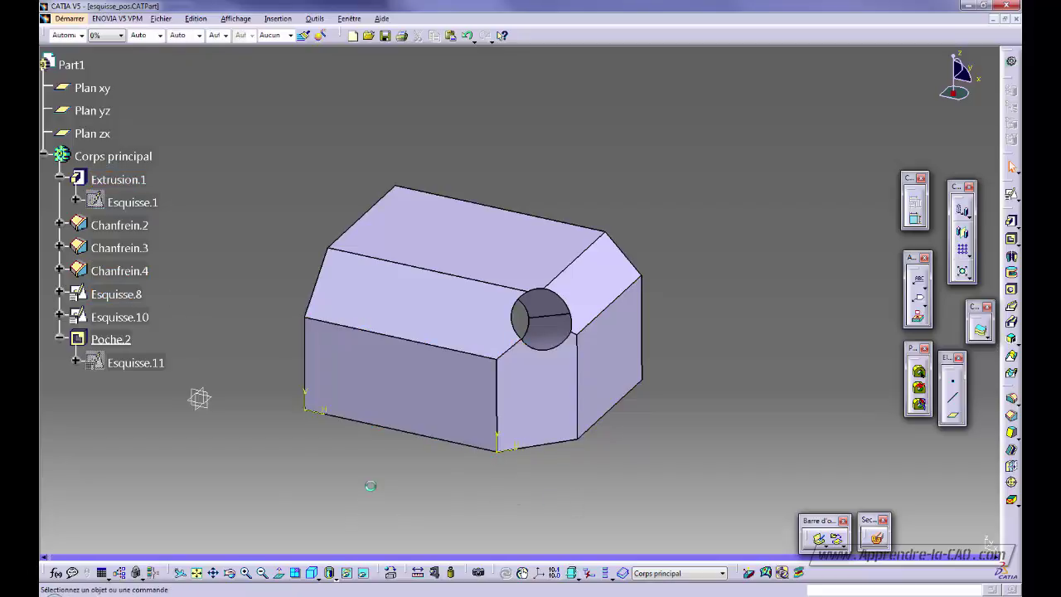